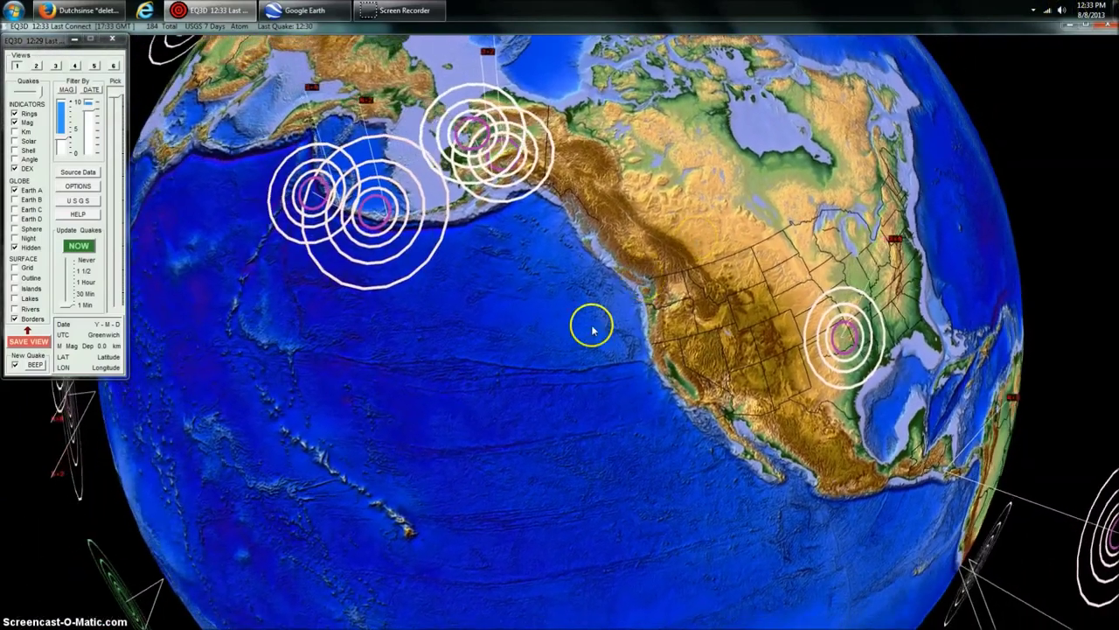
Step: Lower the magnitude filter to include smaller quakes on the globe, and restore it to its previous level
drag(592, 325, 519, 280)
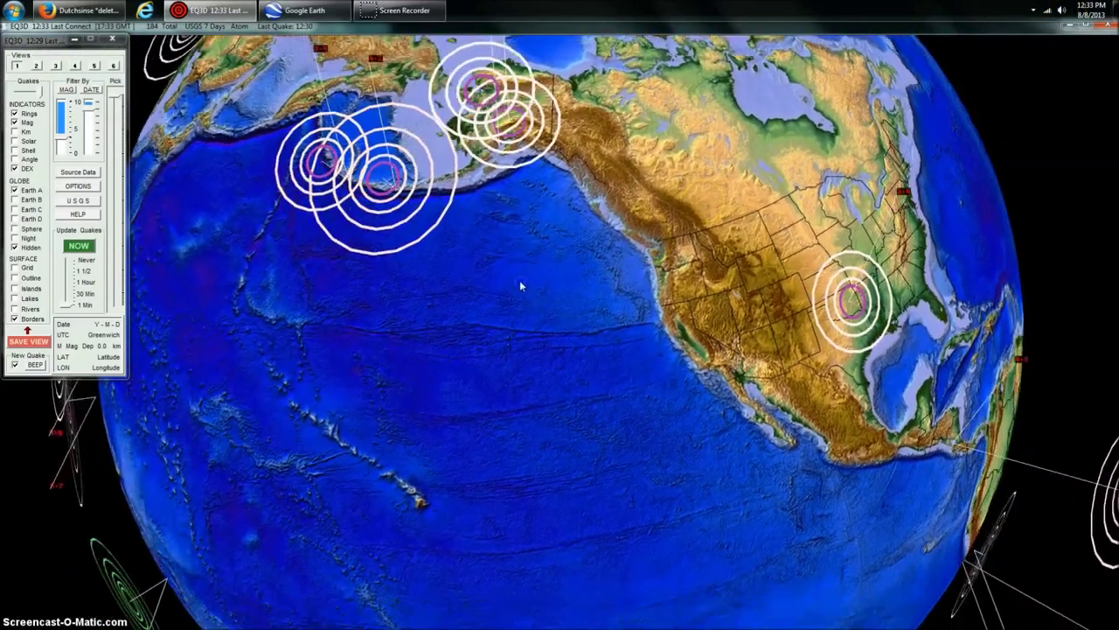
scroll(530, 293, down, 5)
scroll(533, 300, down, 2)
drag(561, 319, 344, 335)
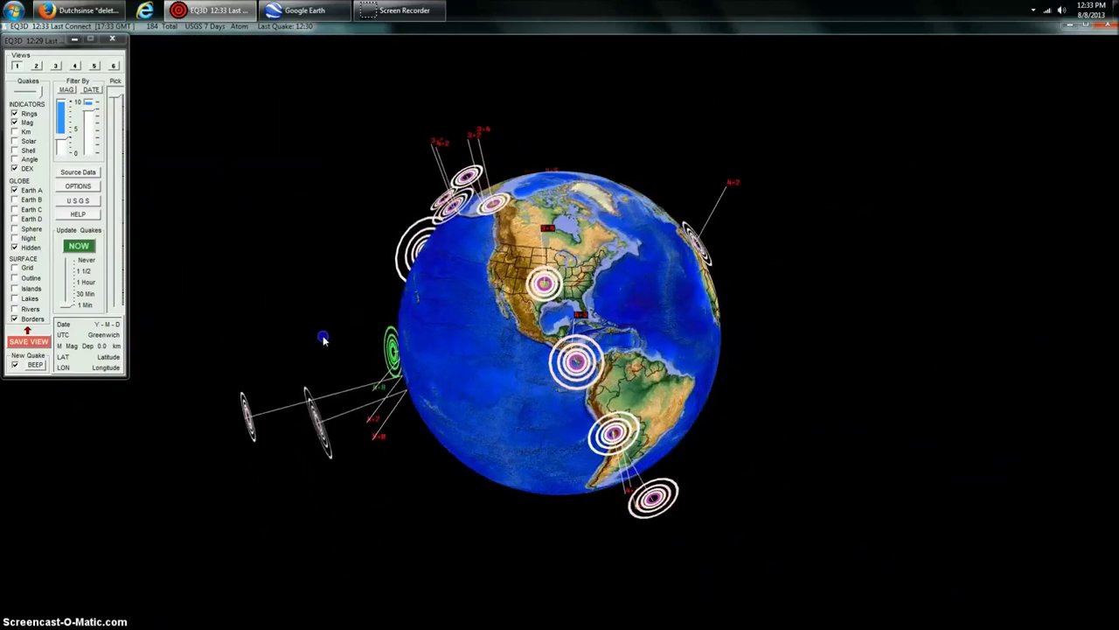
drag(405, 326, 919, 332)
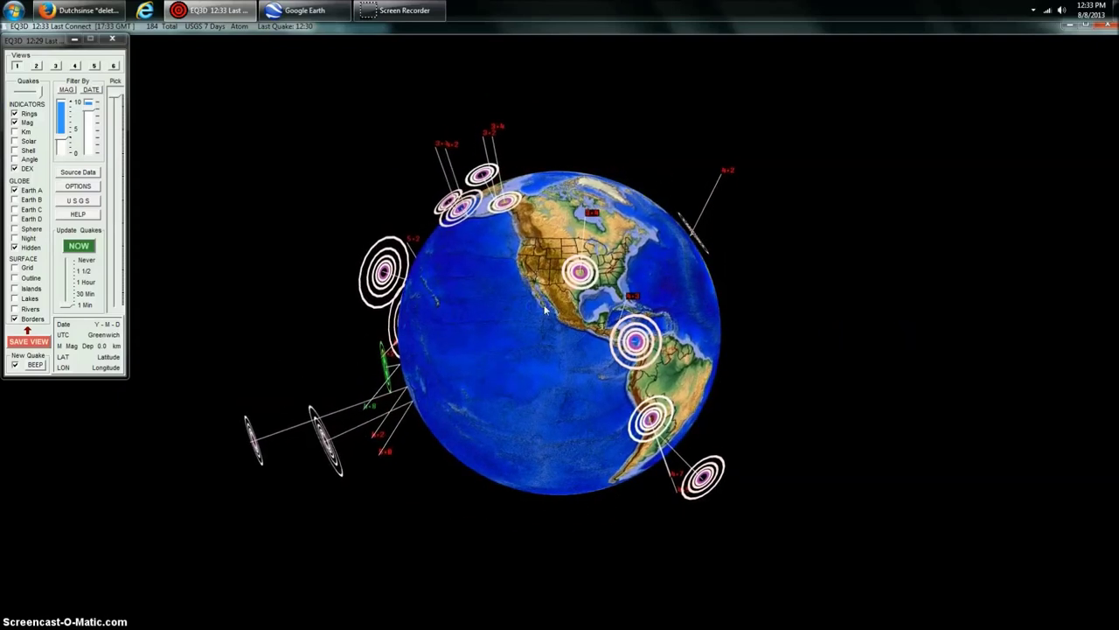
drag(59, 140, 59, 160)
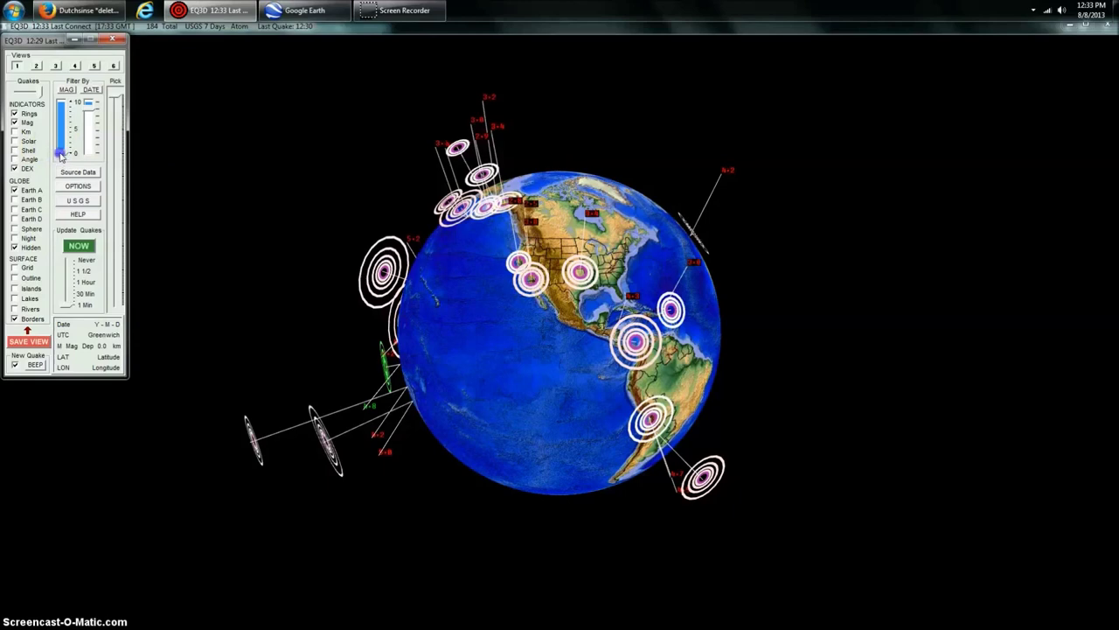
drag(64, 144, 66, 139)
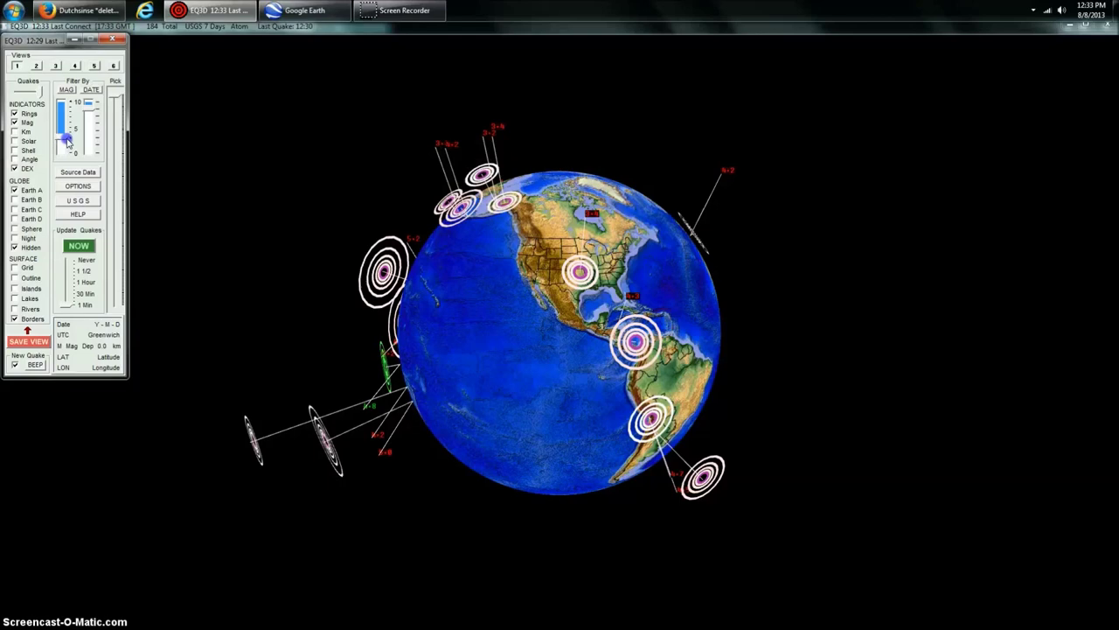
Step: Select the Oklahoma earthquake marker on the globe to show its date, magnitude, depth and coordinates
drag(541, 306, 574, 414)
click(549, 332)
scroll(549, 333, up, 7)
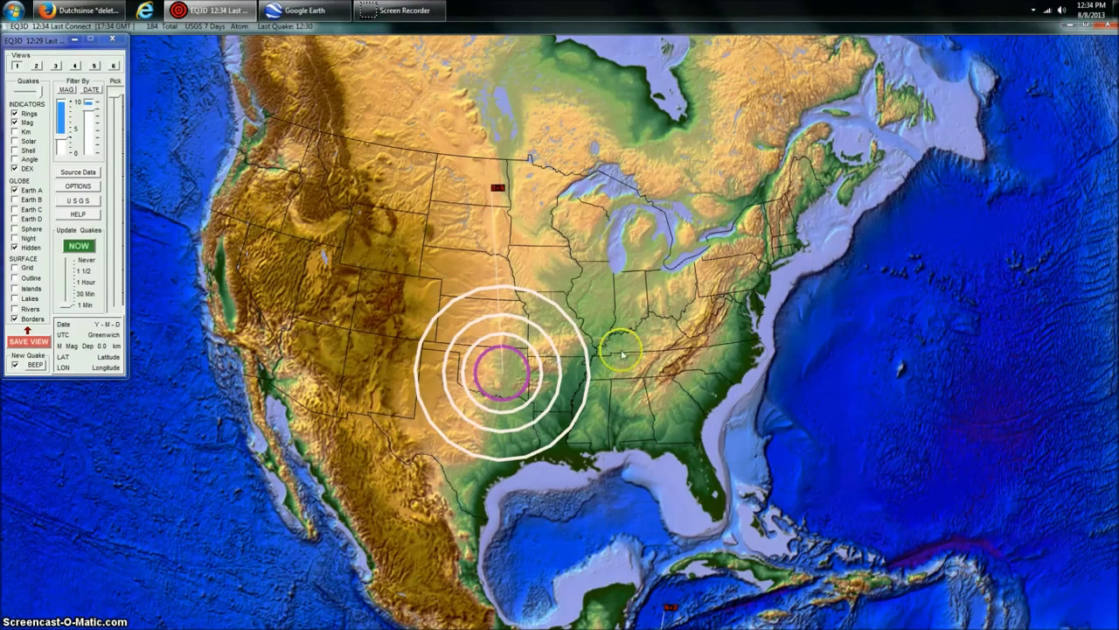
right_drag(493, 336, 574, 342)
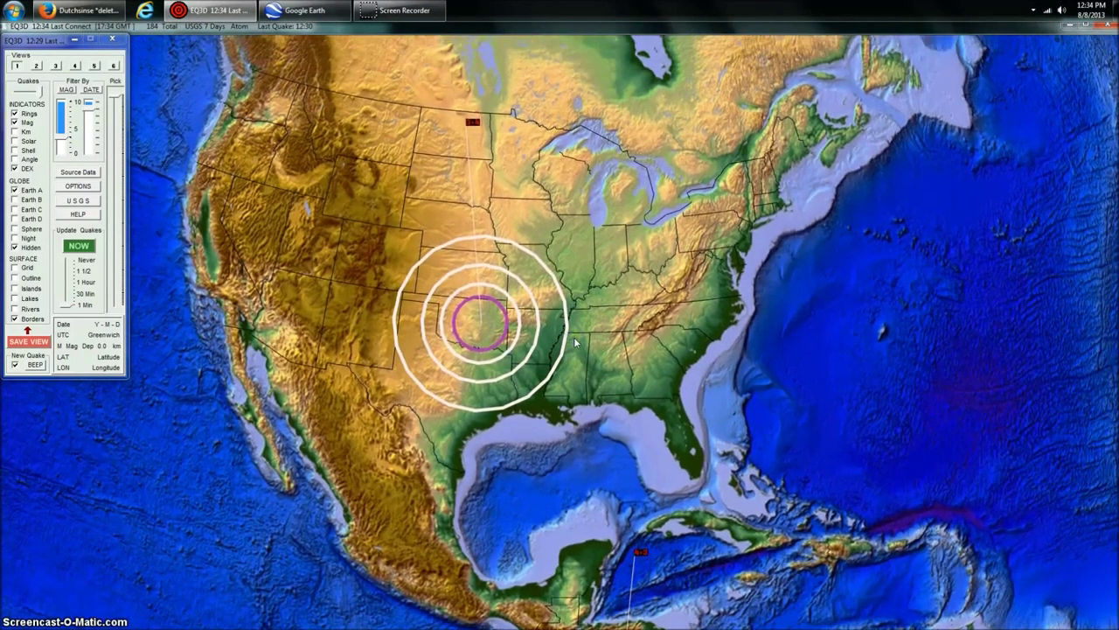
right_drag(453, 340, 560, 379)
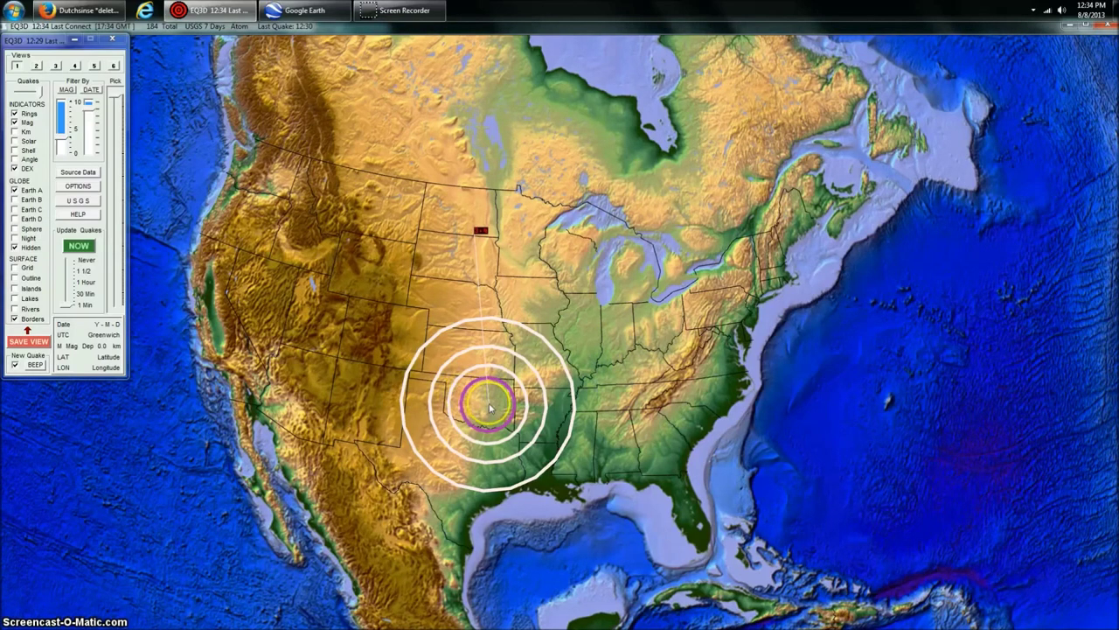
click(483, 232)
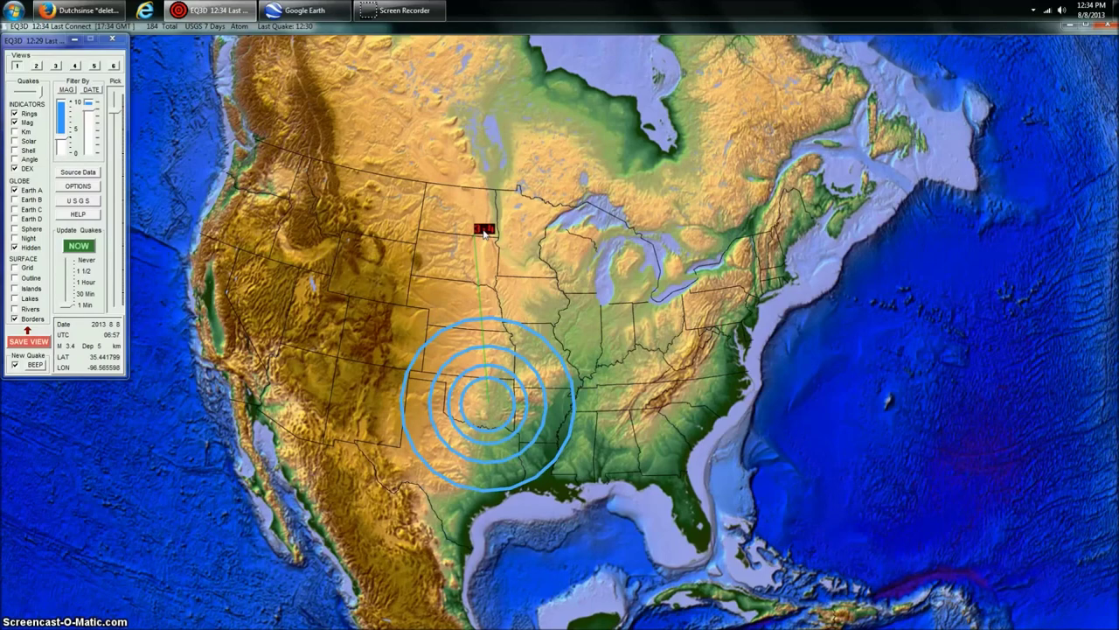
Step: Compare the Oklahoma quake's position with the surrounding quakes on the globe and open its USGS event page
scroll(518, 304, down, 6)
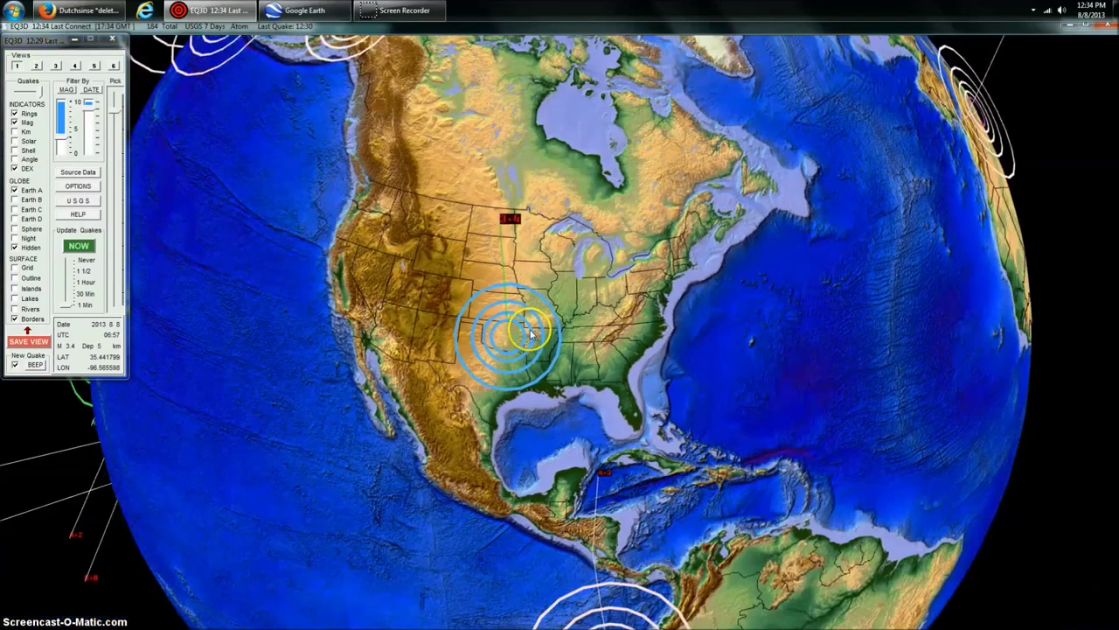
scroll(531, 332, down, 6)
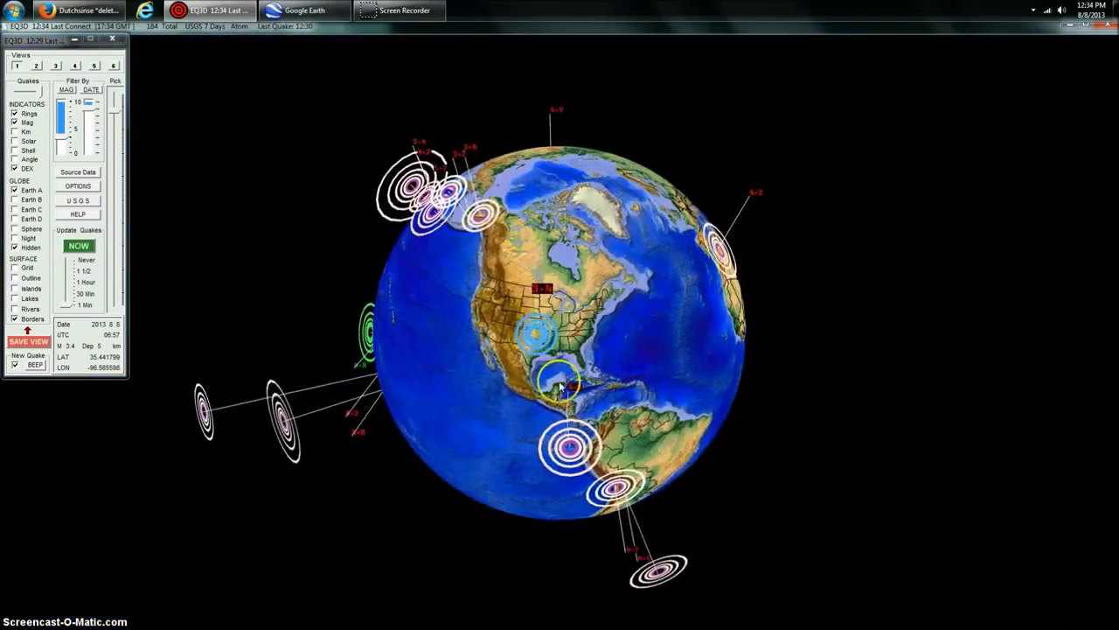
drag(969, 355, 285, 341)
scroll(528, 376, up, 5)
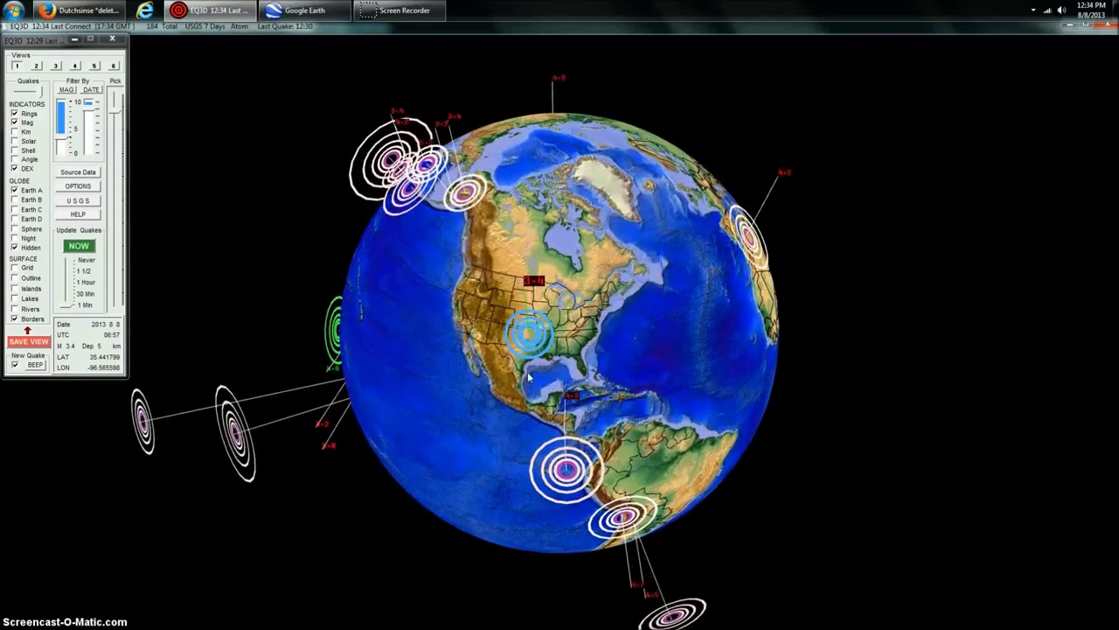
scroll(528, 376, up, 5)
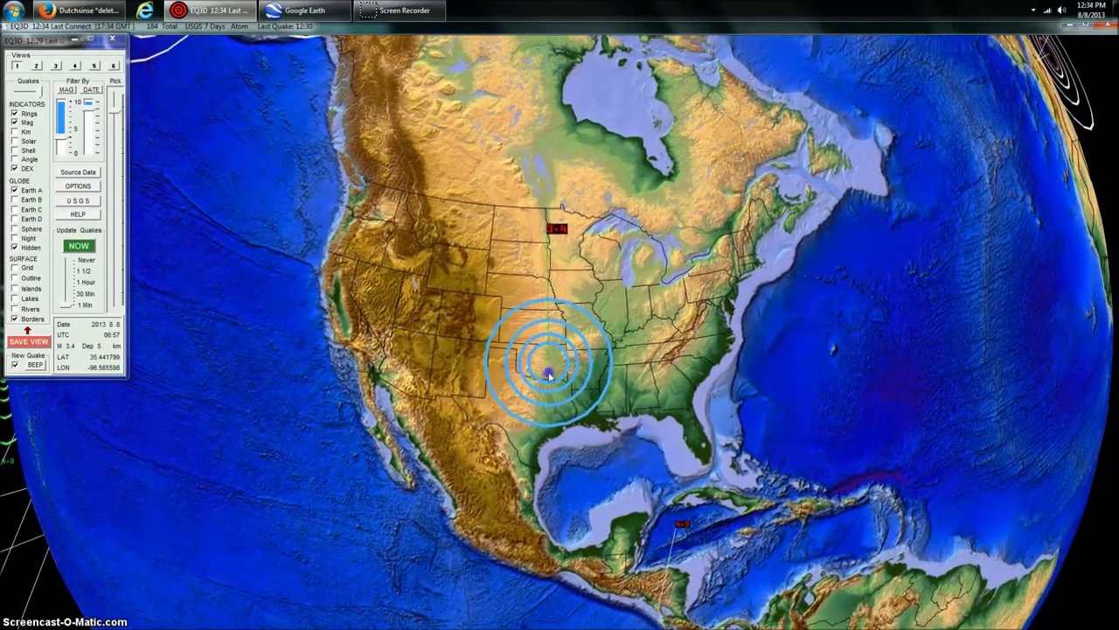
click(558, 230)
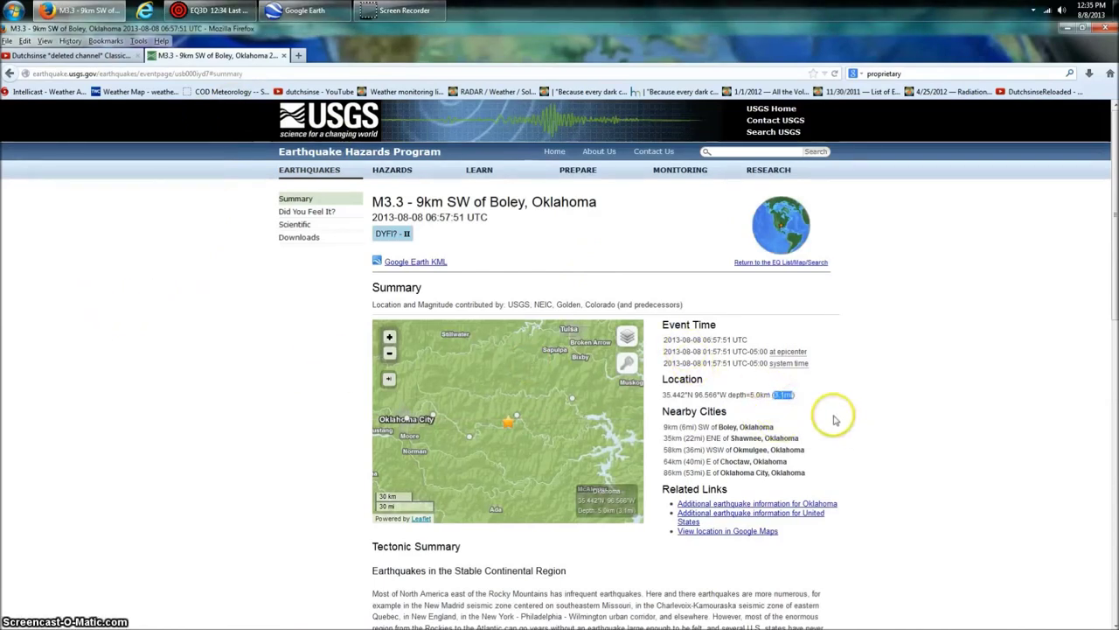
Step: Highlight the quake's depth in miles on the event page, and copy its latitude and longitude
click(751, 396)
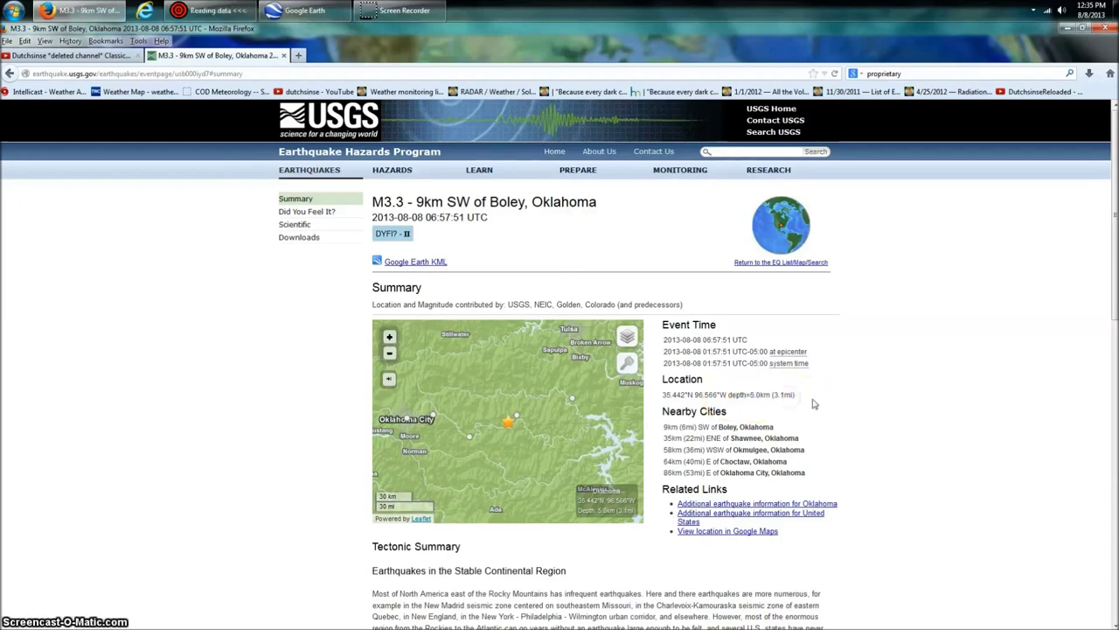
drag(803, 400, 773, 401)
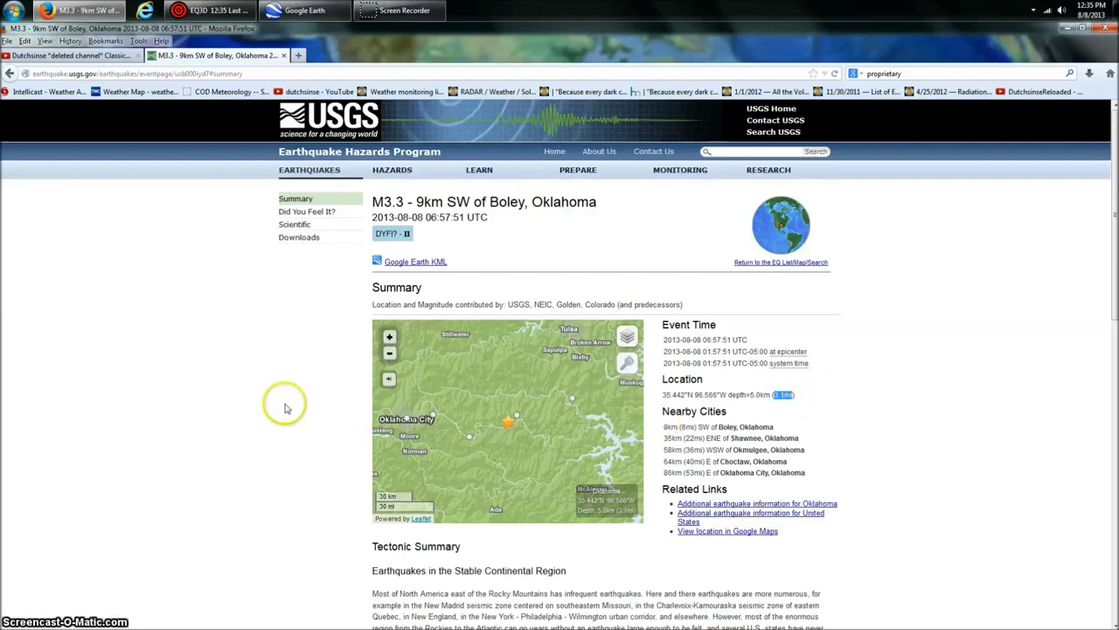
click(723, 394)
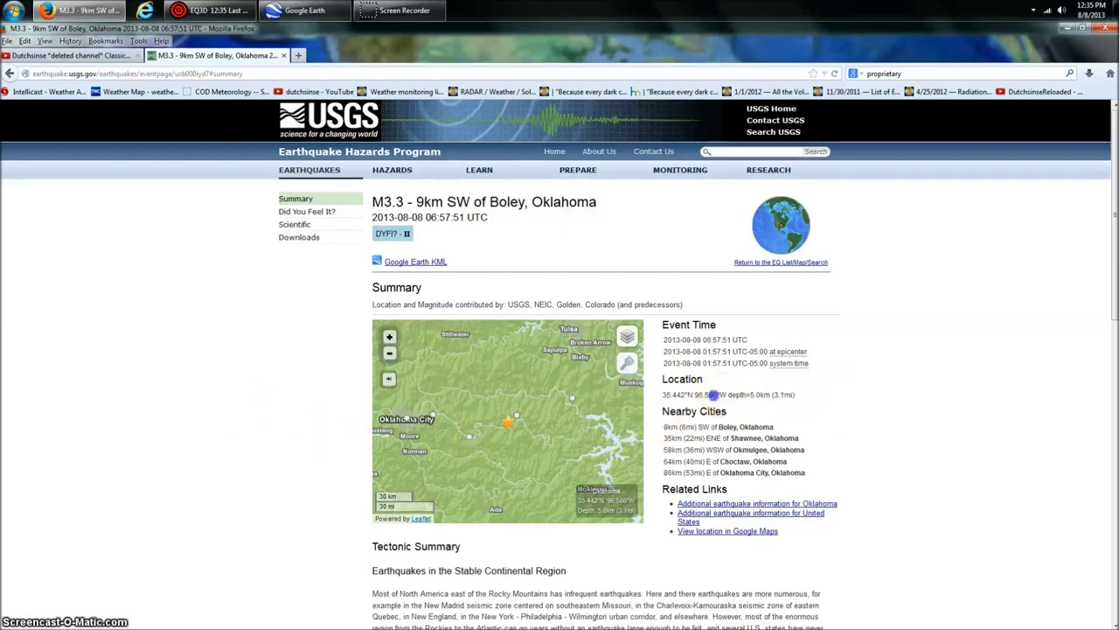
right_click(673, 396)
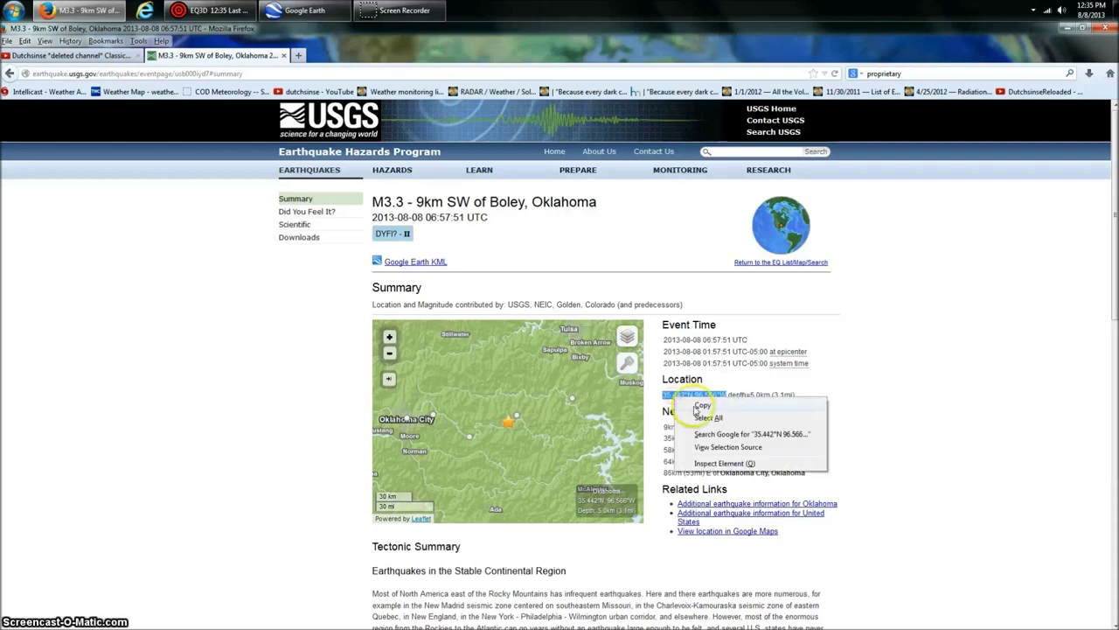
click(701, 405)
click(320, 7)
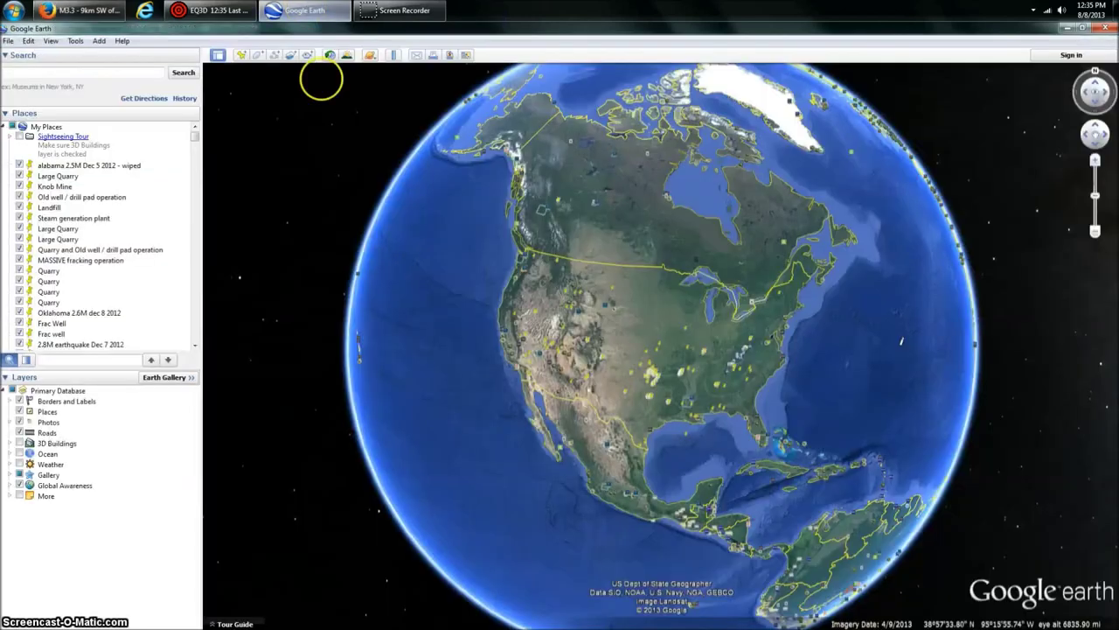
click(35, 70)
right_click(35, 69)
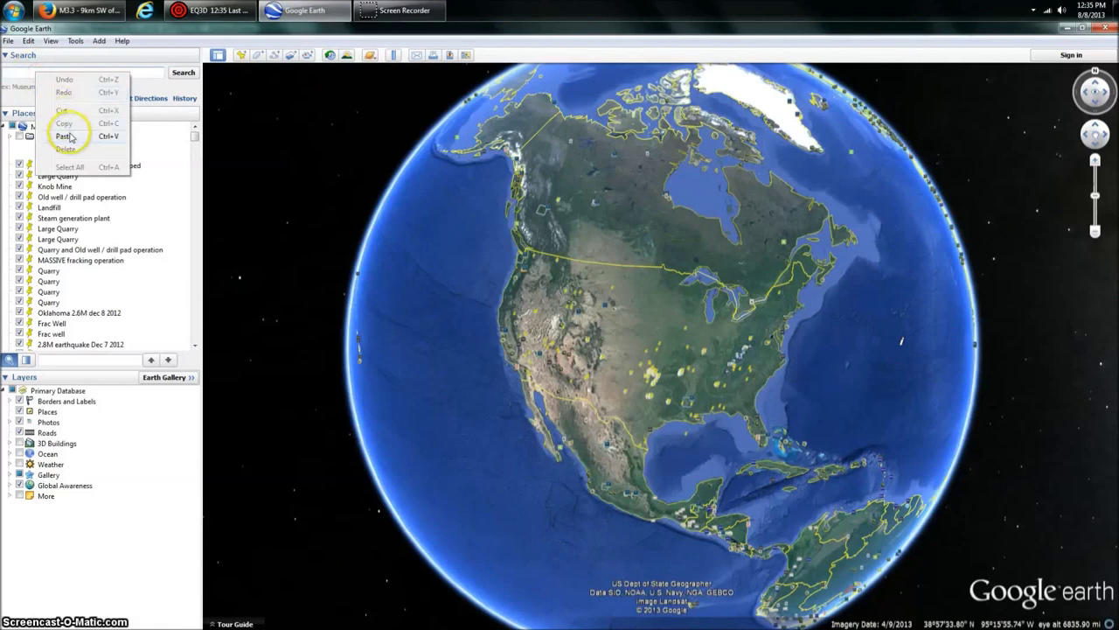
click(76, 125)
click(183, 74)
drag(200, 174, 122, 171)
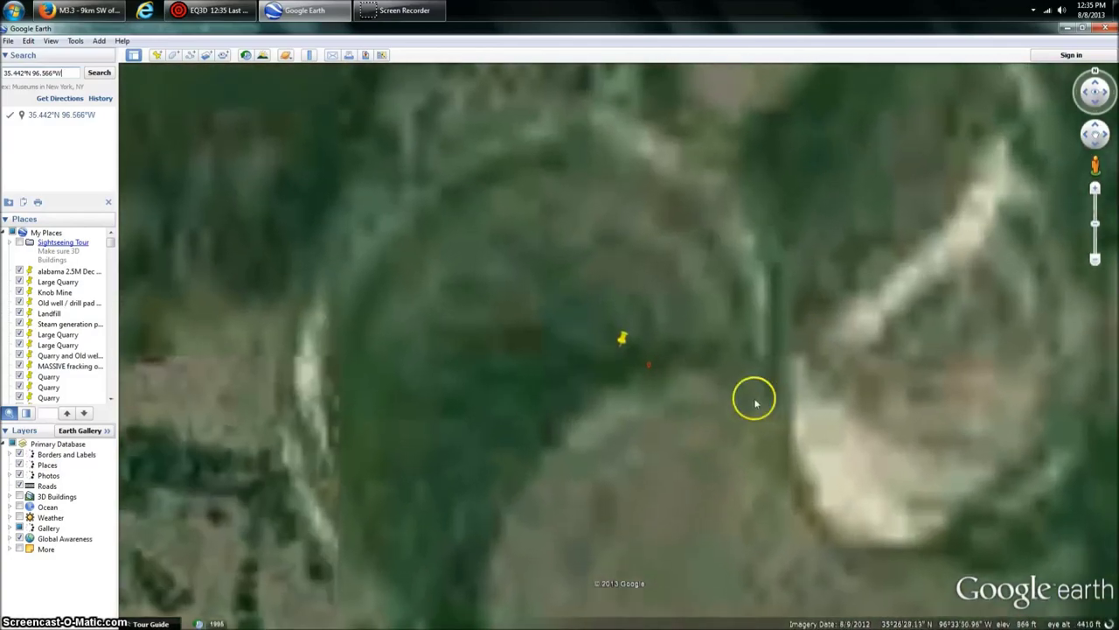
Step: Read the USGS details of the earthquake marker beside the searched point, close them, and survey the surrounding river bend
click(654, 371)
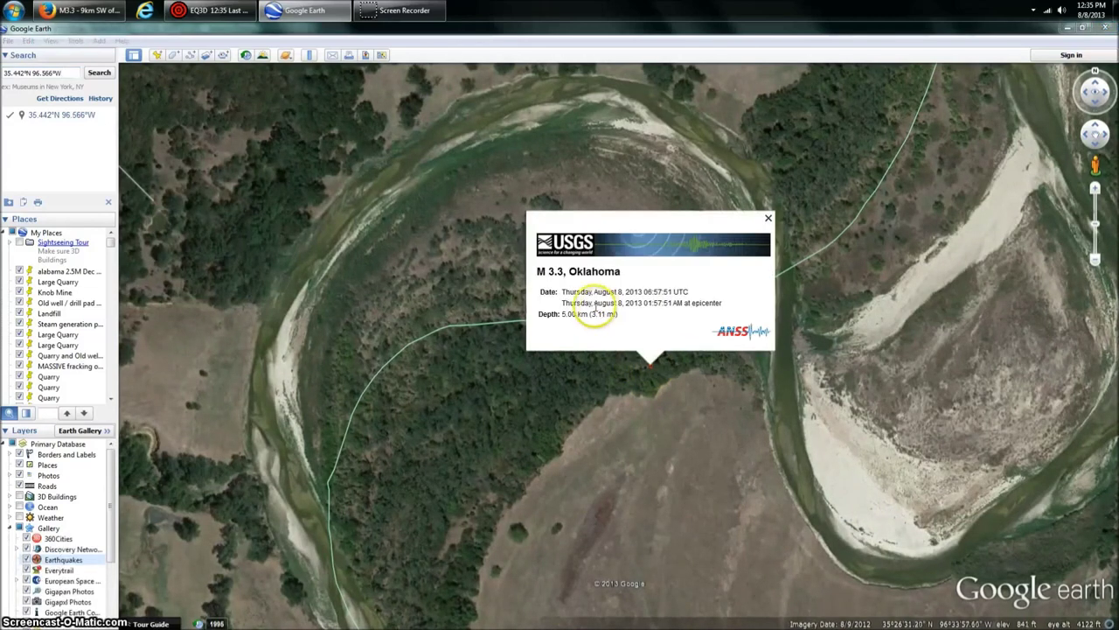
click(769, 219)
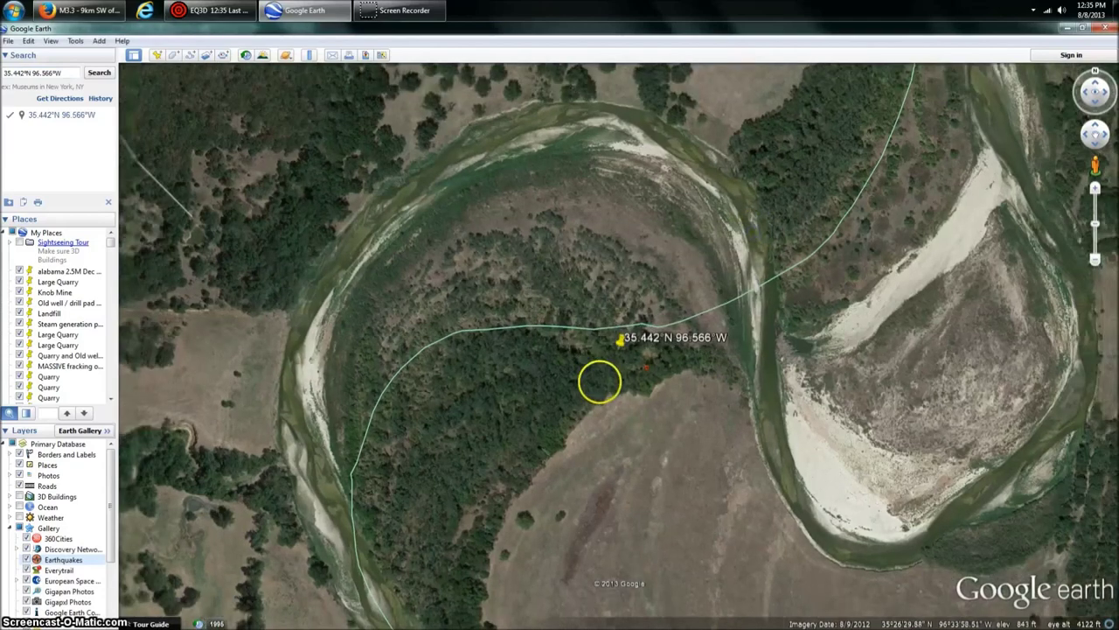
scroll(600, 381, down, 5)
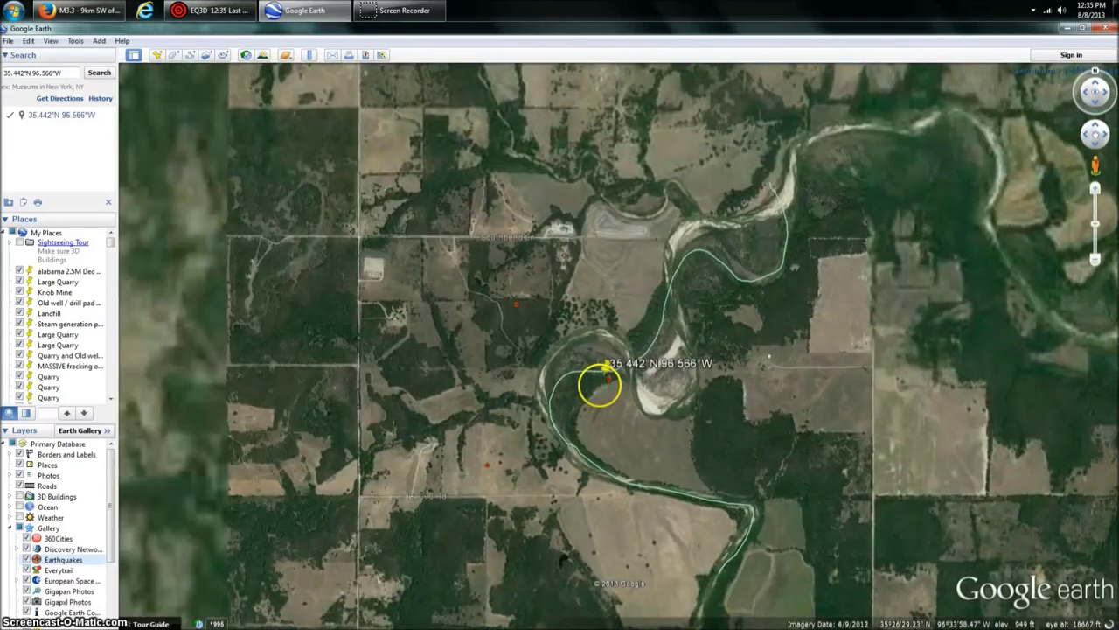
scroll(582, 377, up, 2)
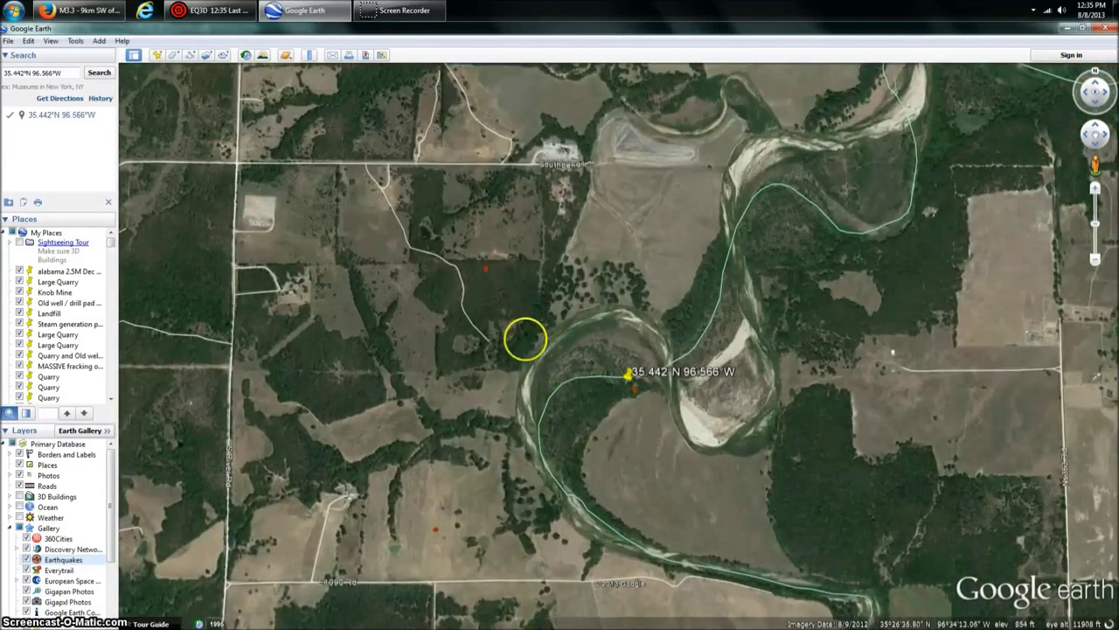
Step: Examine the industrial pad with tanks, trailers and rig equipment north of the epicentre at close range
drag(577, 357, 592, 453)
scroll(572, 229, up, 3)
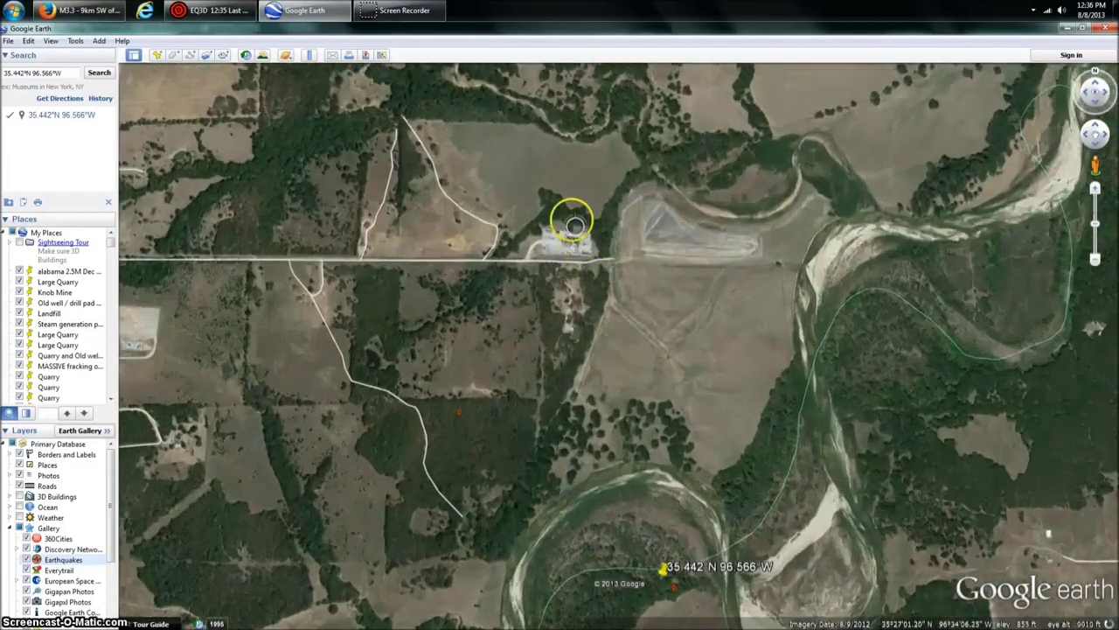
scroll(566, 248, up, 3)
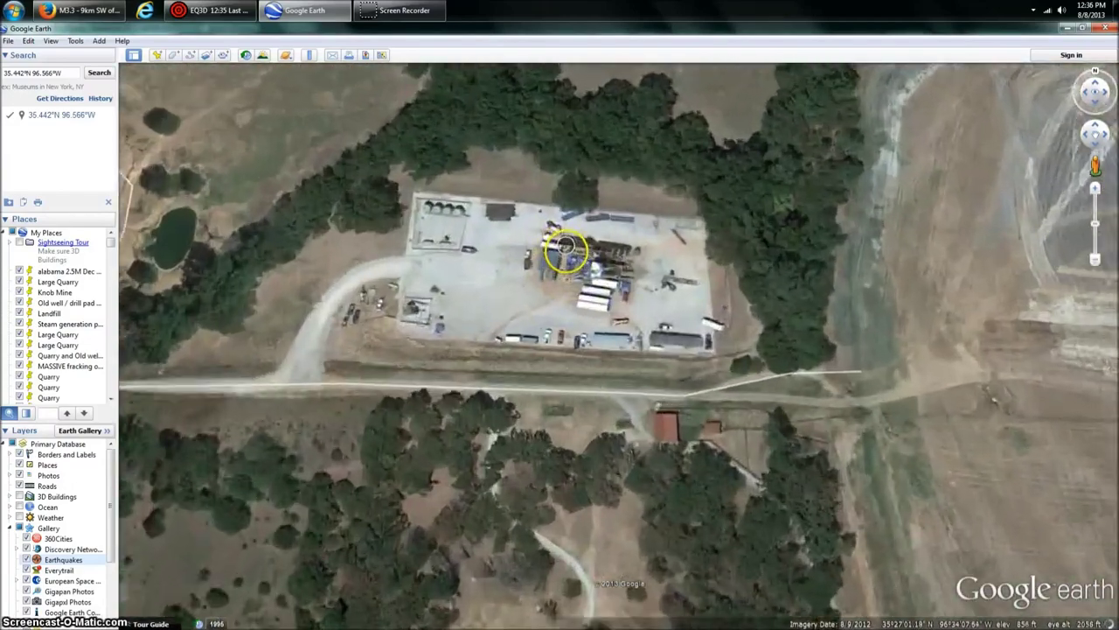
scroll(566, 246, up, 3)
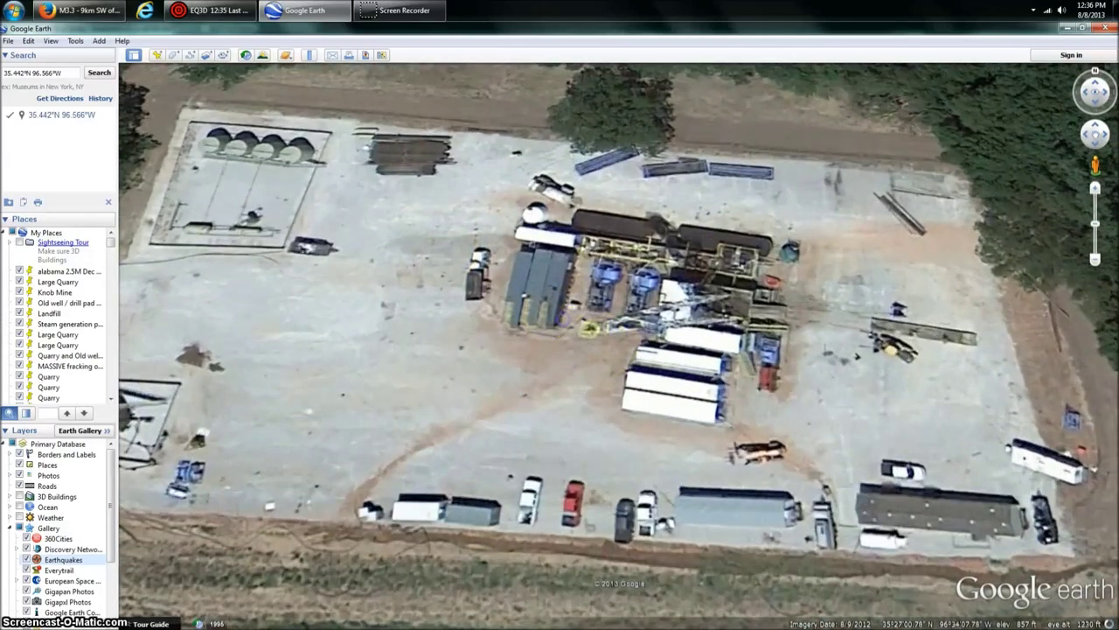
drag(466, 313, 615, 359)
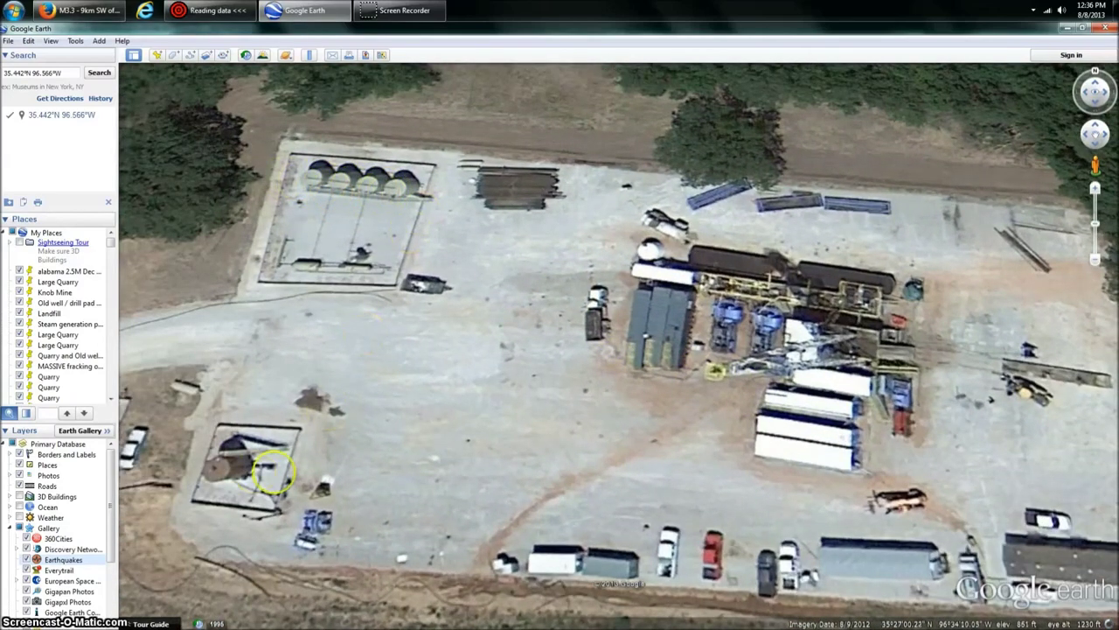
drag(453, 451, 256, 440)
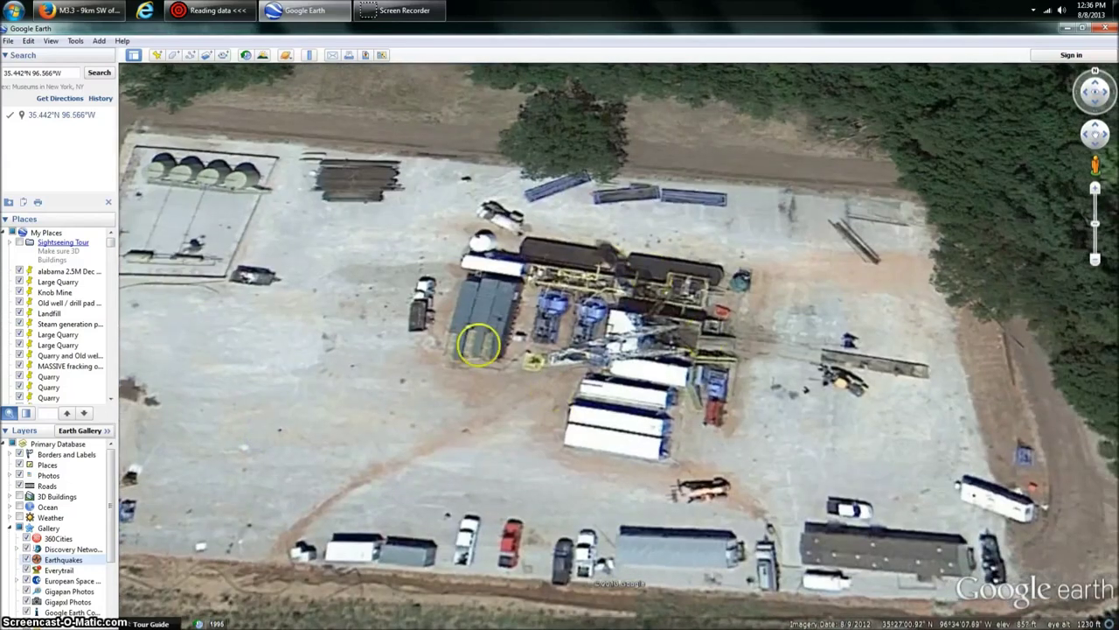
Step: Examine the cleared rectangular pad with storage tanks beside the road west of the epicentre
scroll(650, 372, down, 3)
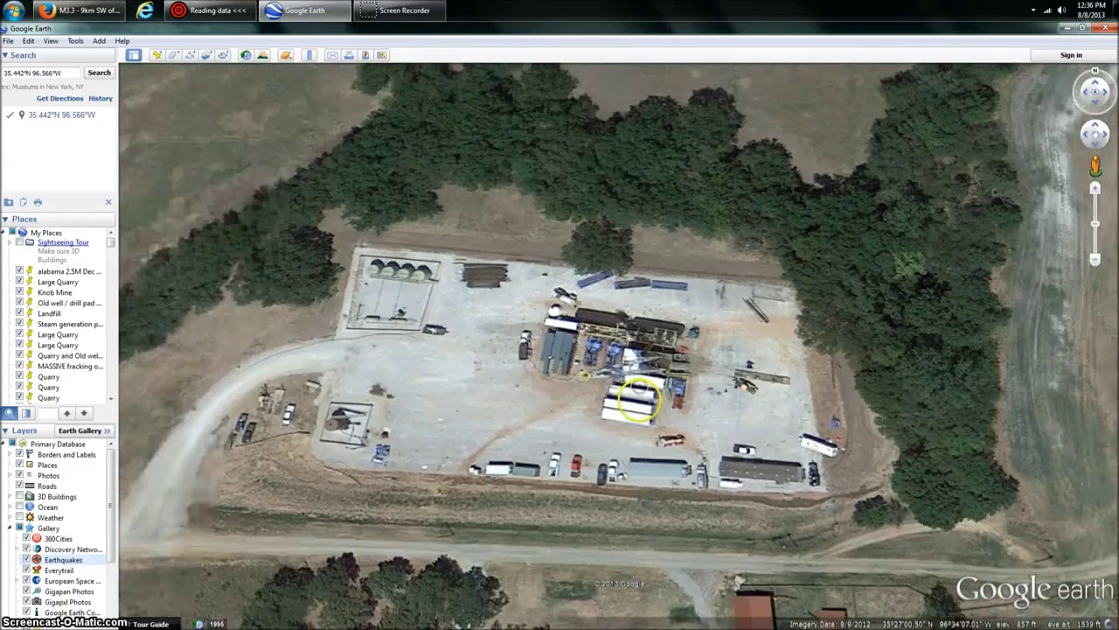
scroll(512, 448, down, 5)
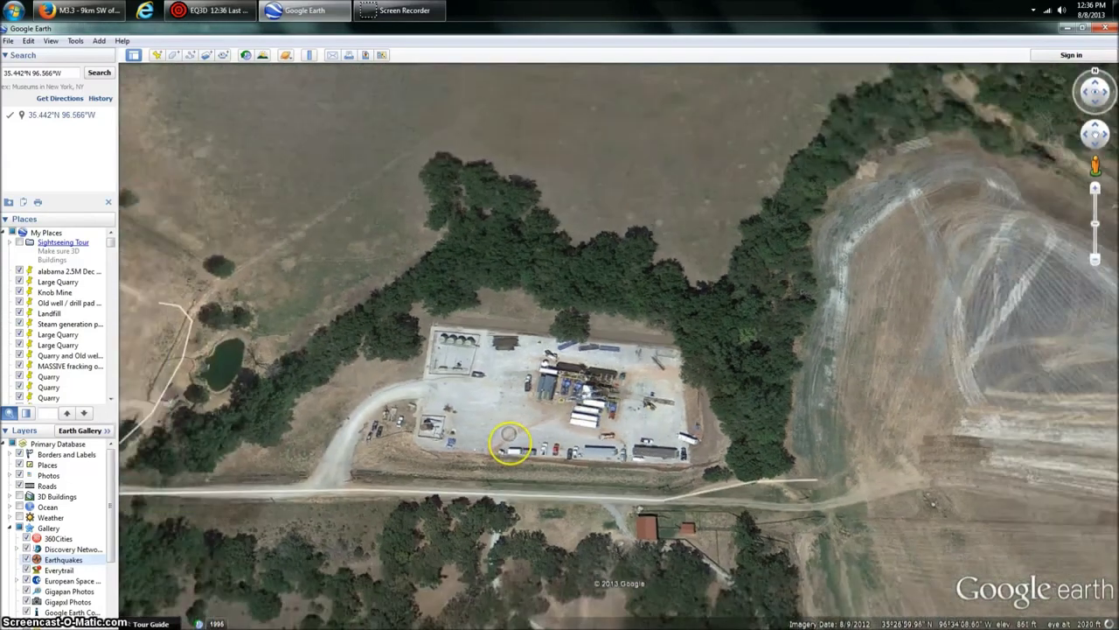
scroll(510, 446, down, 3)
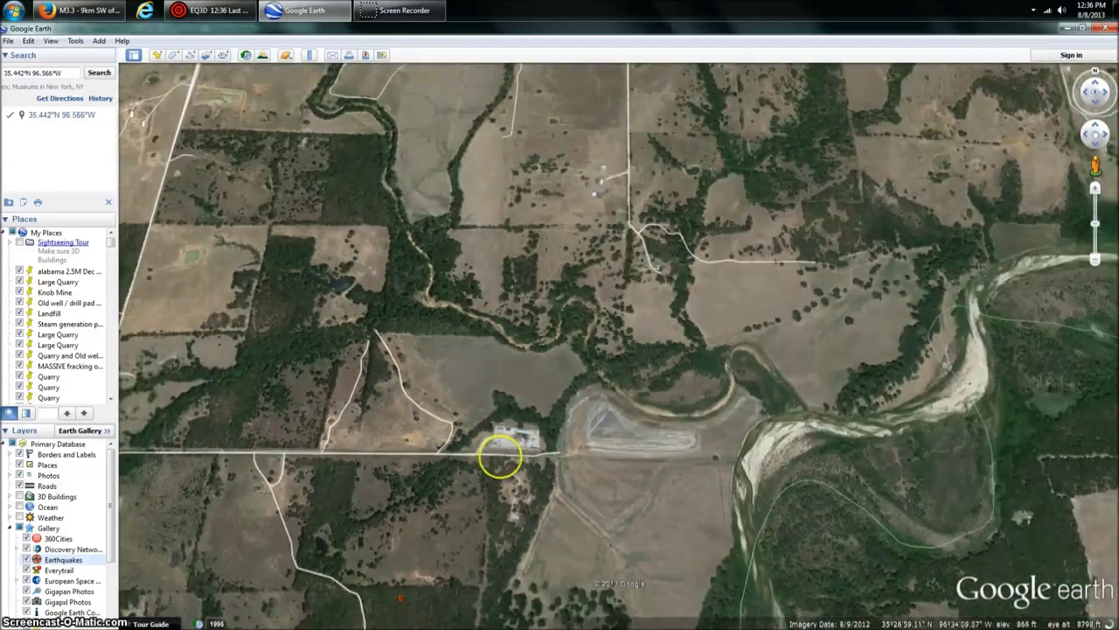
drag(487, 453, 667, 336)
scroll(328, 396, up, 5)
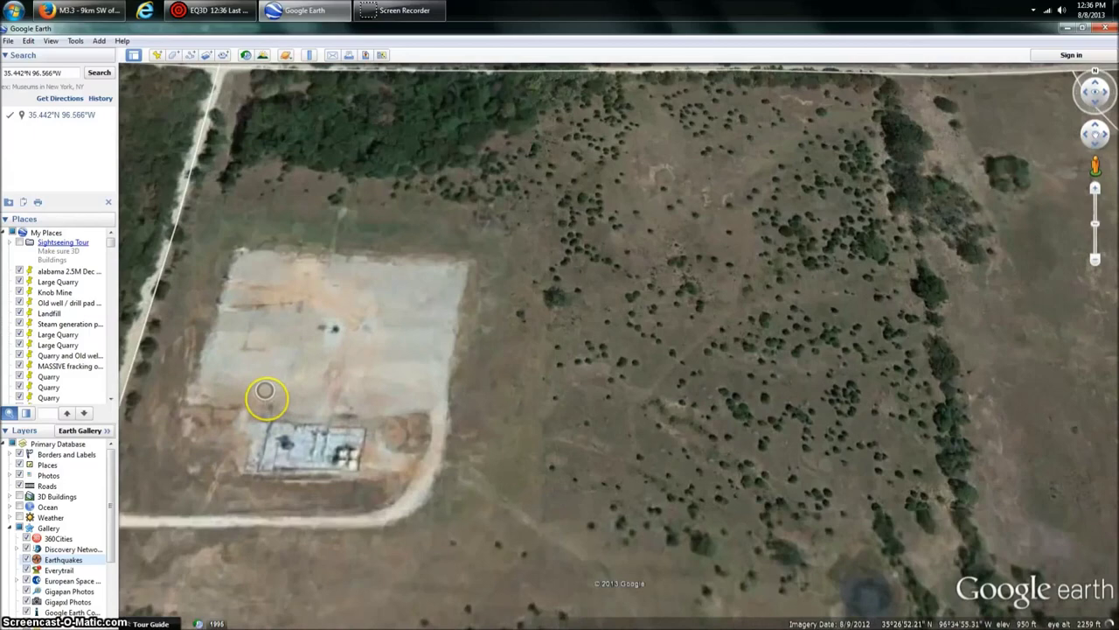
drag(265, 396, 521, 376)
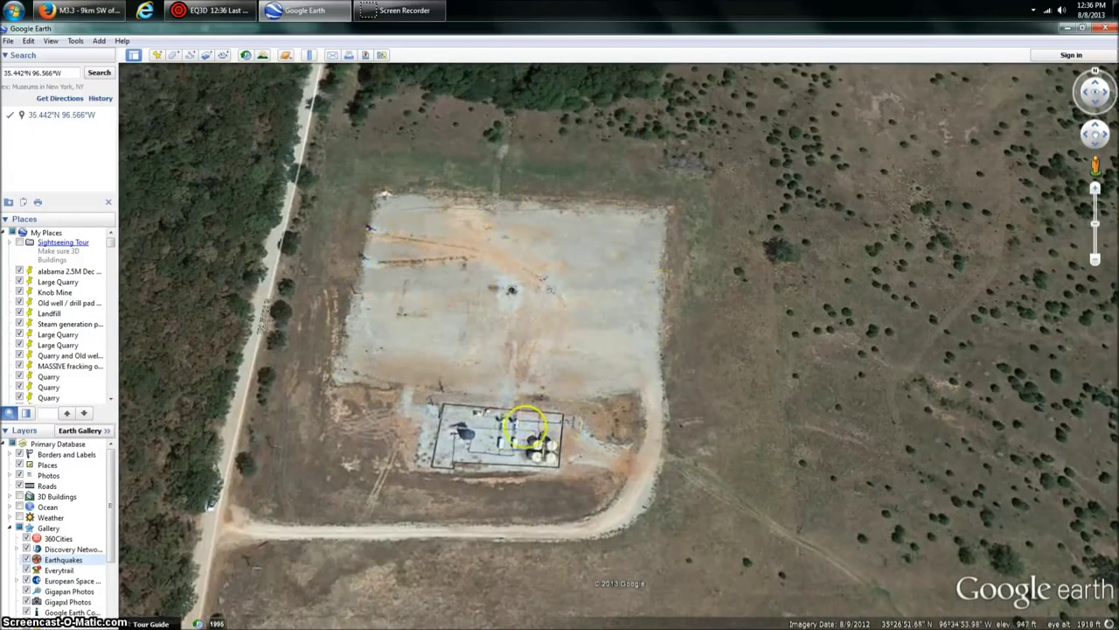
Step: Survey the fields and access roads between the rectangular pad and the searched epicentre at the river bend
scroll(540, 481, down, 4)
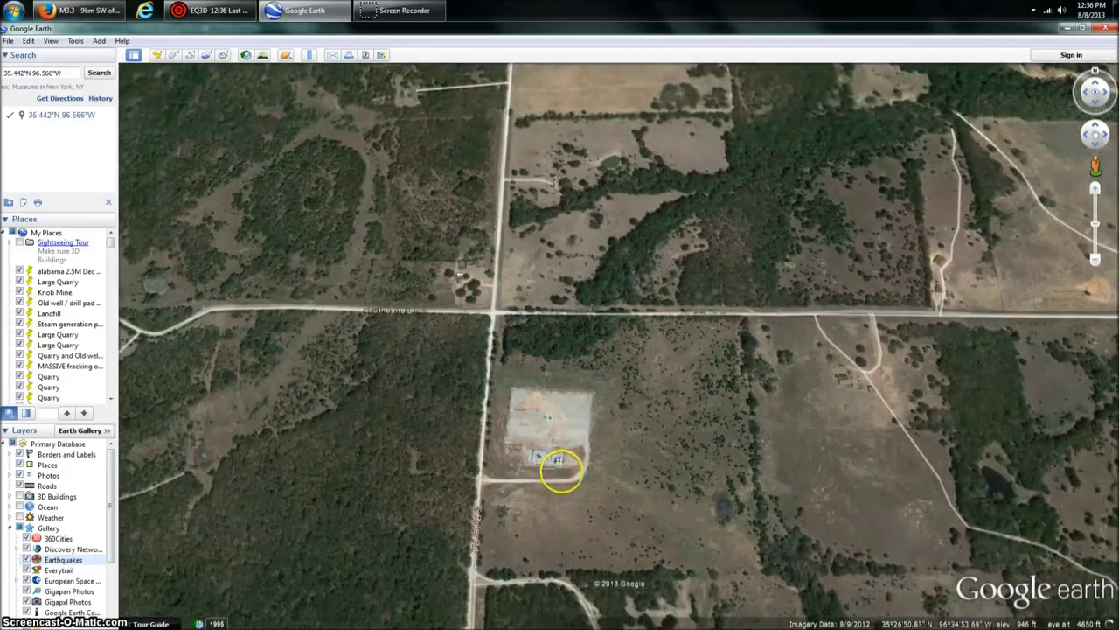
drag(562, 470, 495, 383)
drag(579, 449, 502, 331)
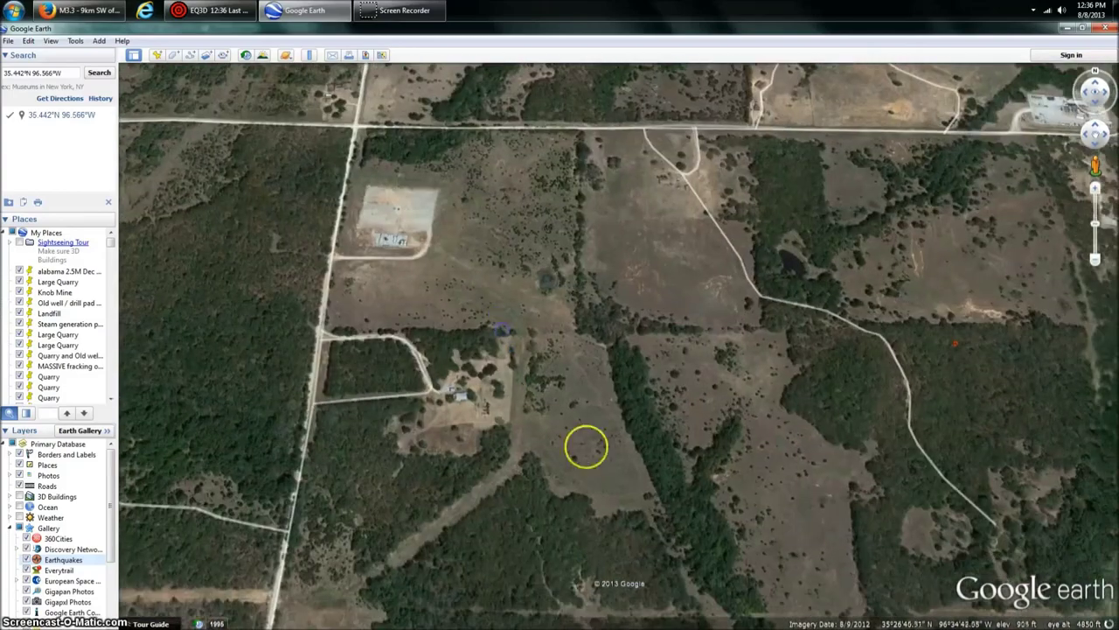
scroll(586, 447, down, 3)
drag(673, 425, 527, 373)
drag(703, 503, 619, 346)
scroll(625, 463, down, 2)
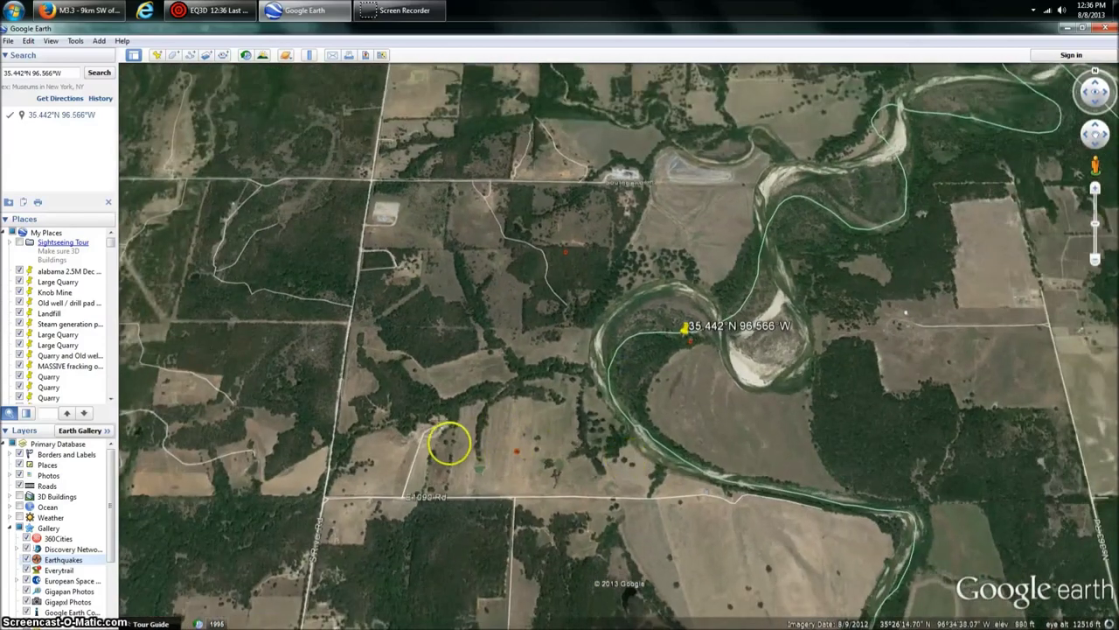
scroll(534, 424, down, 3)
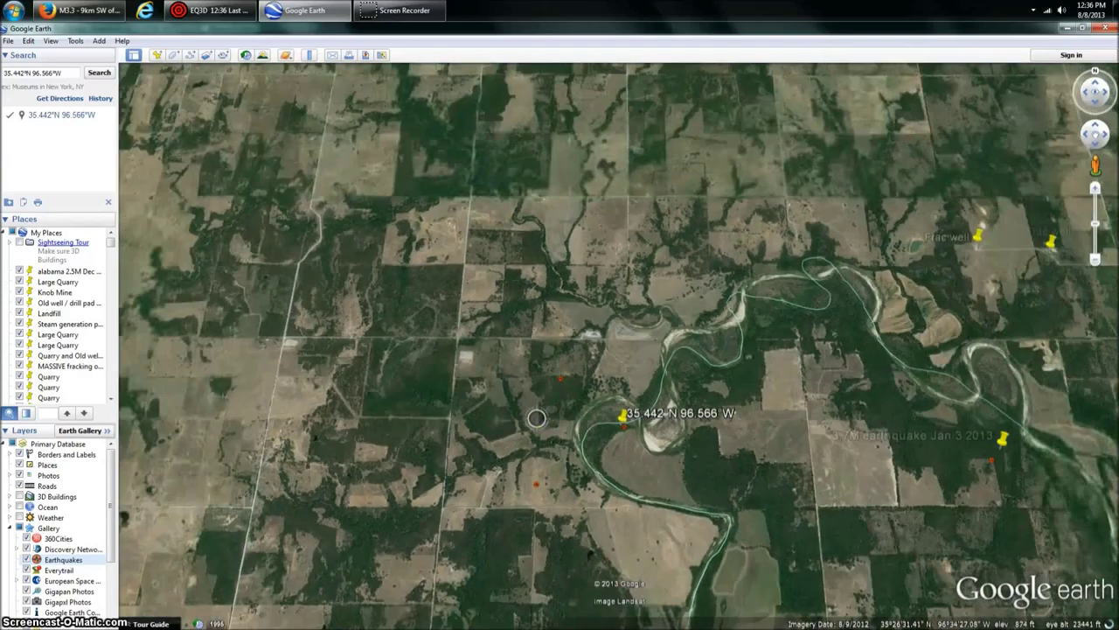
Step: Compare the epicentre's location with the surrounding frac well, pumping station and past earthquake placemarks near Paden, Boley and the highway
scroll(537, 418, down, 2)
drag(568, 312, 543, 308)
scroll(515, 393, down, 4)
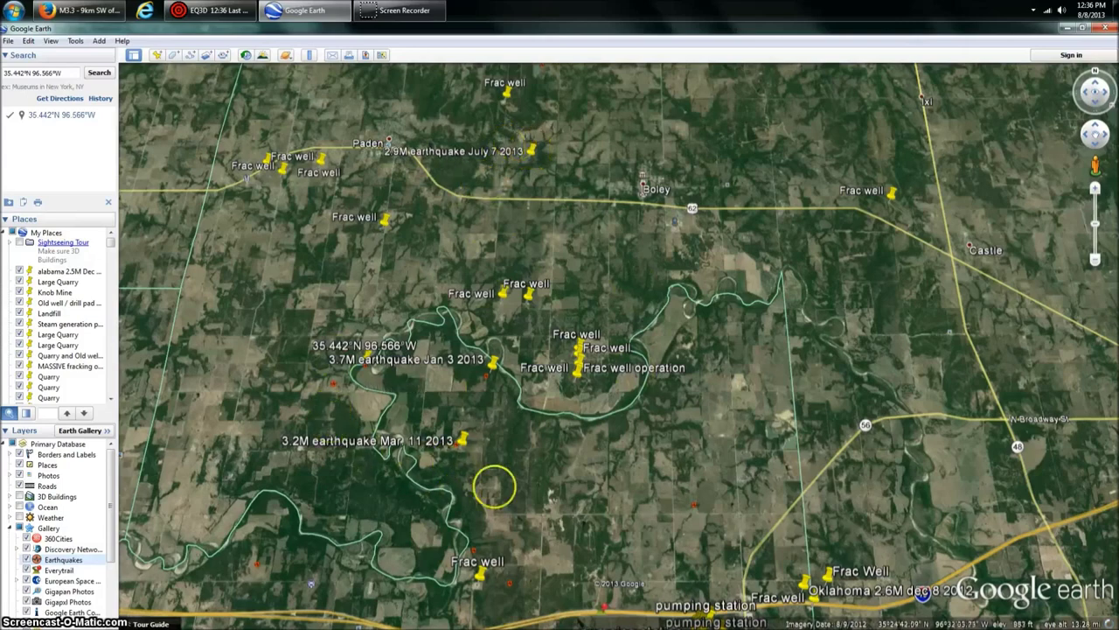
drag(495, 486, 600, 444)
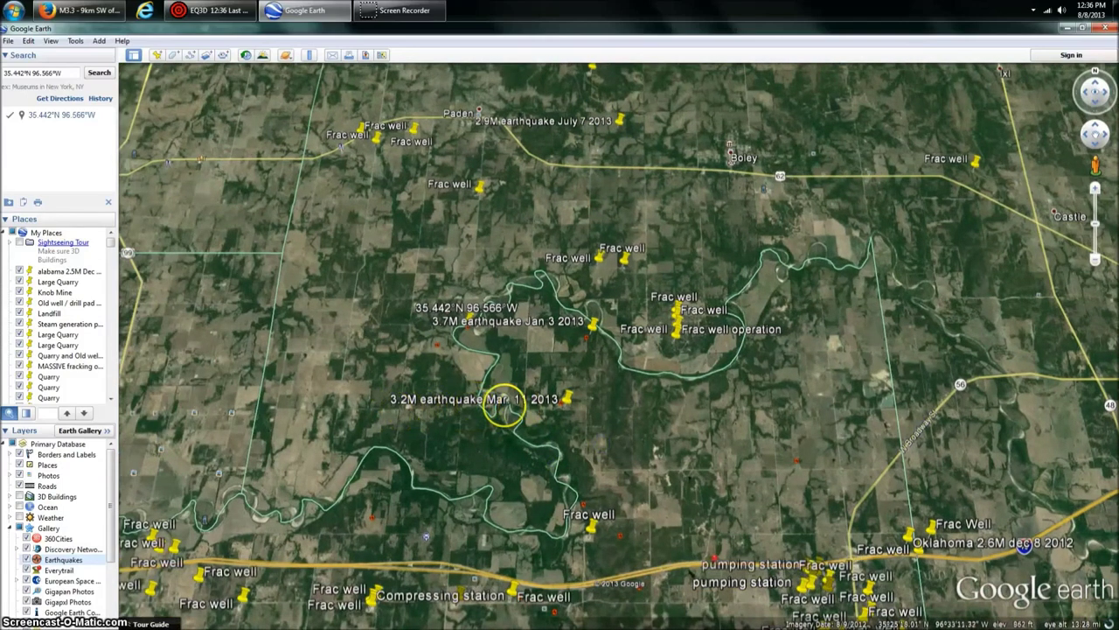
scroll(572, 405, down, 5)
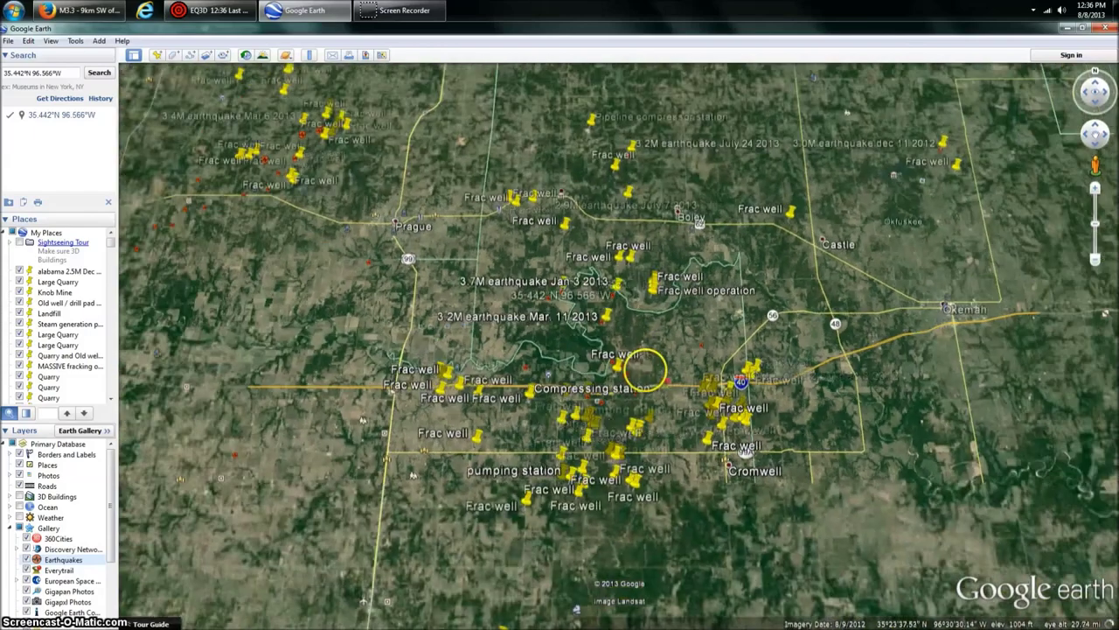
Step: Examine the frac well pad with storage tanks among the pumping stations southeast of the epicentre at close range
drag(453, 295, 515, 368)
drag(680, 426, 487, 320)
scroll(624, 384, up, 5)
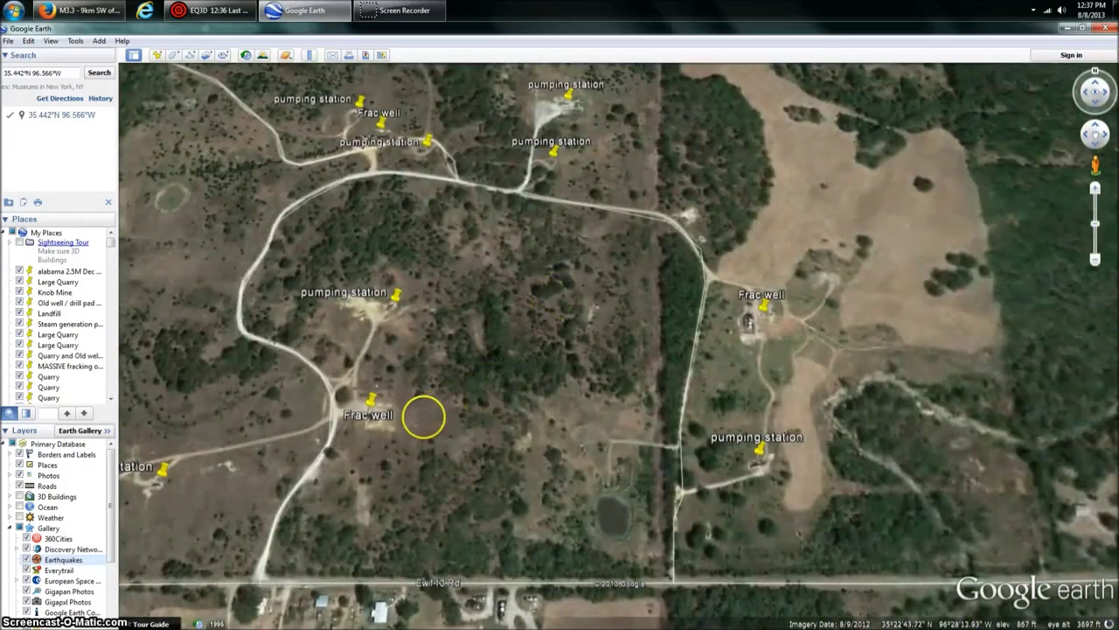
scroll(773, 296, up, 3)
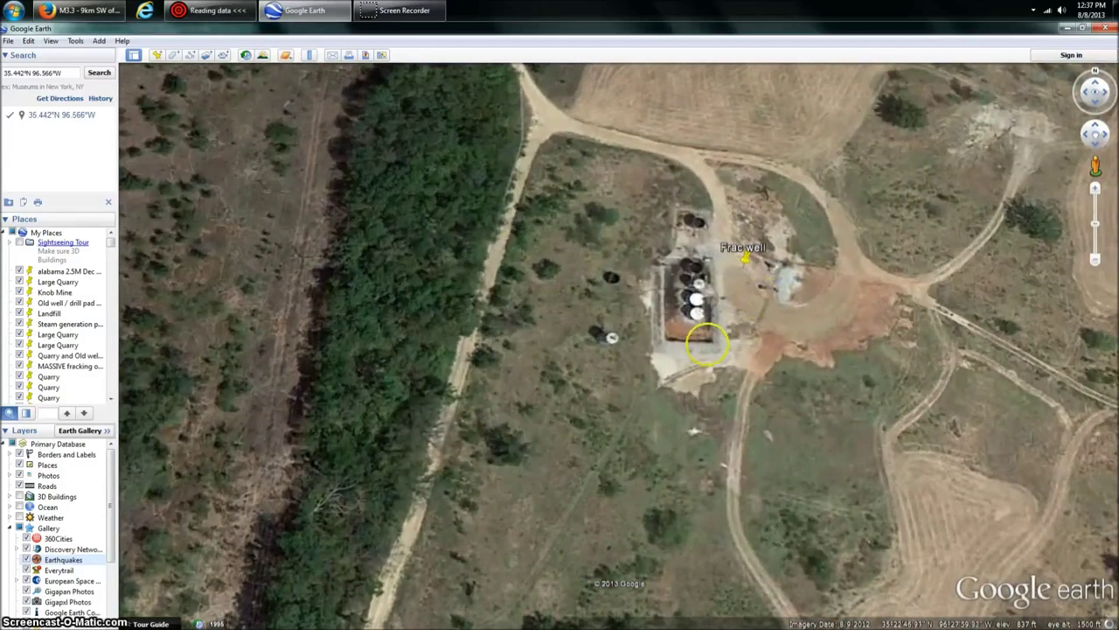
Step: Survey the frac well and earthquake placemark clusters across central Oklahoma, and view the placemarks across the whole United States
scroll(666, 385, down, 6)
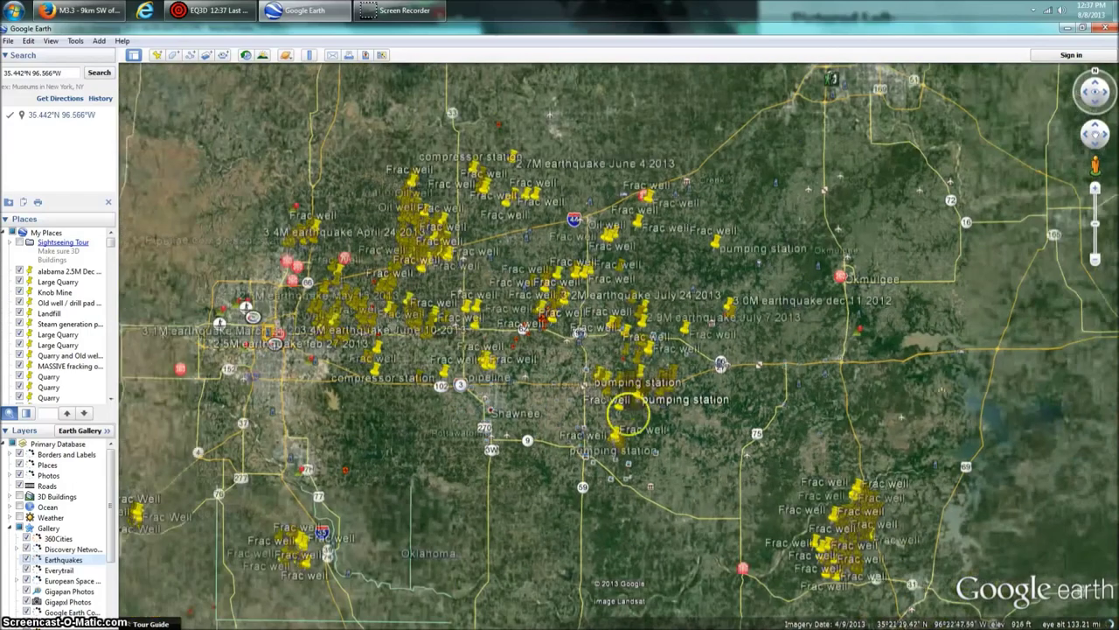
drag(639, 437, 601, 310)
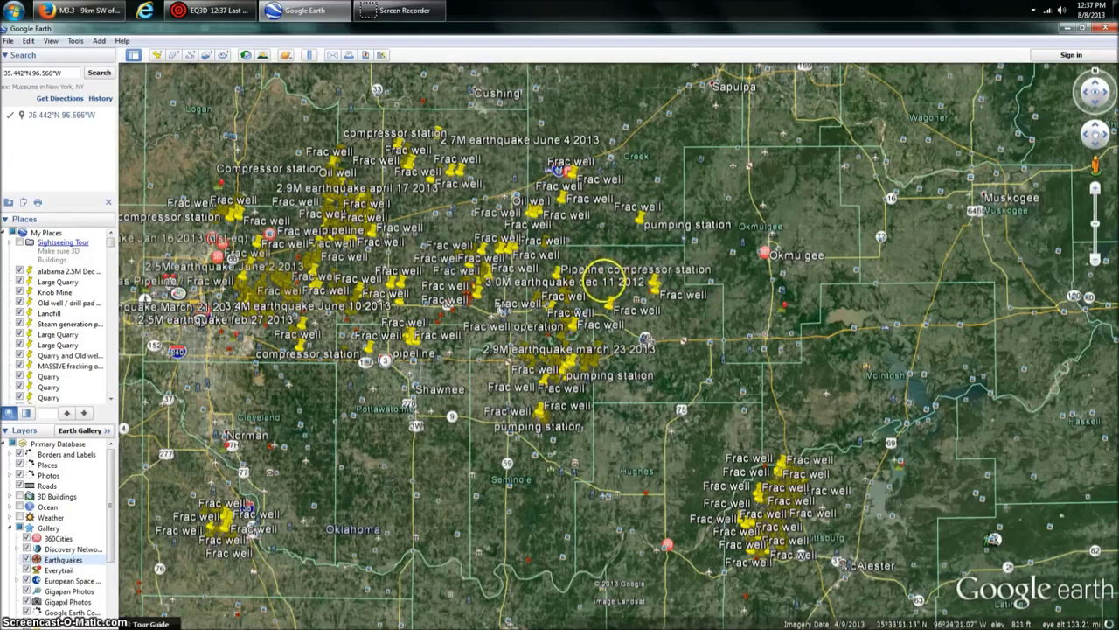
drag(300, 338, 592, 364)
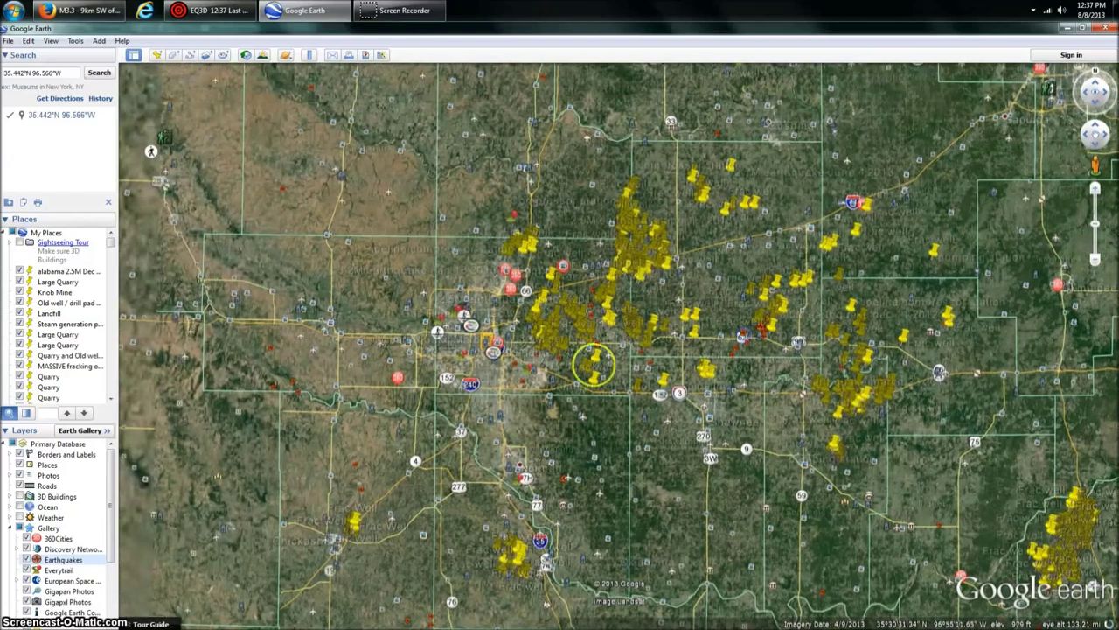
scroll(588, 366, down, 3)
scroll(586, 368, down, 5)
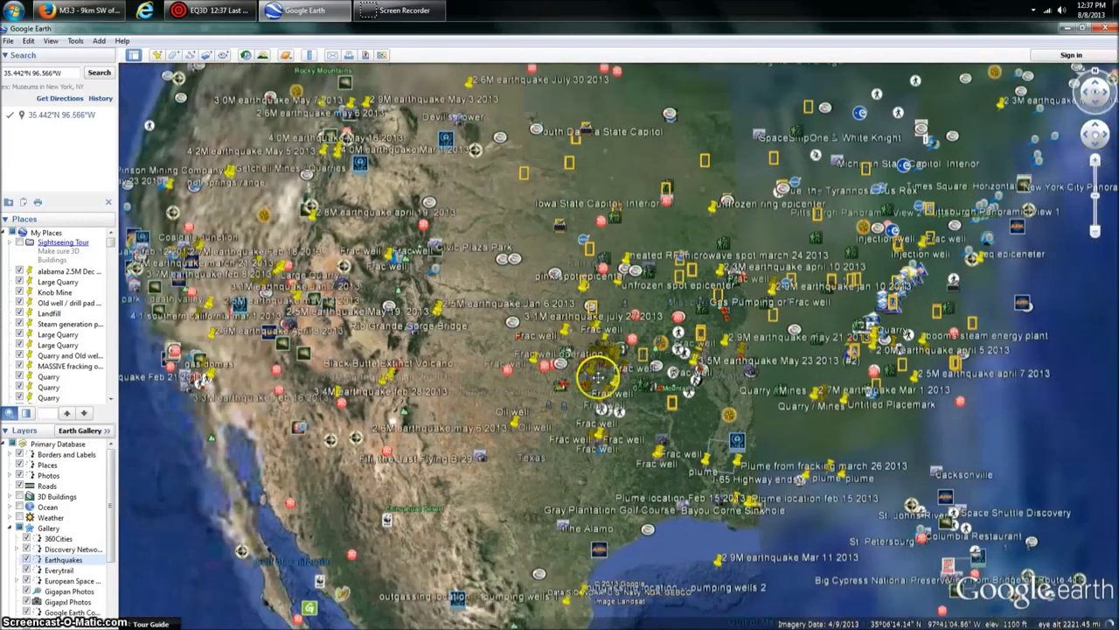
Step: Switch to Firefox to review the M3.3 Boley earthquake's USGS location details and links, and bring up the EQ3D globe
click(79, 11)
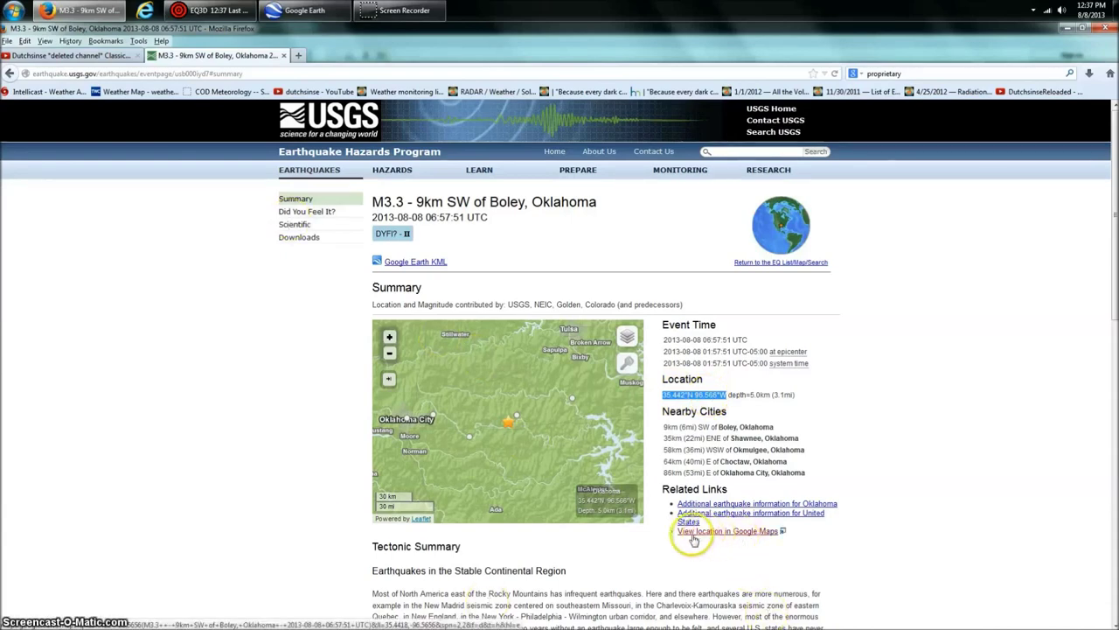
click(757, 530)
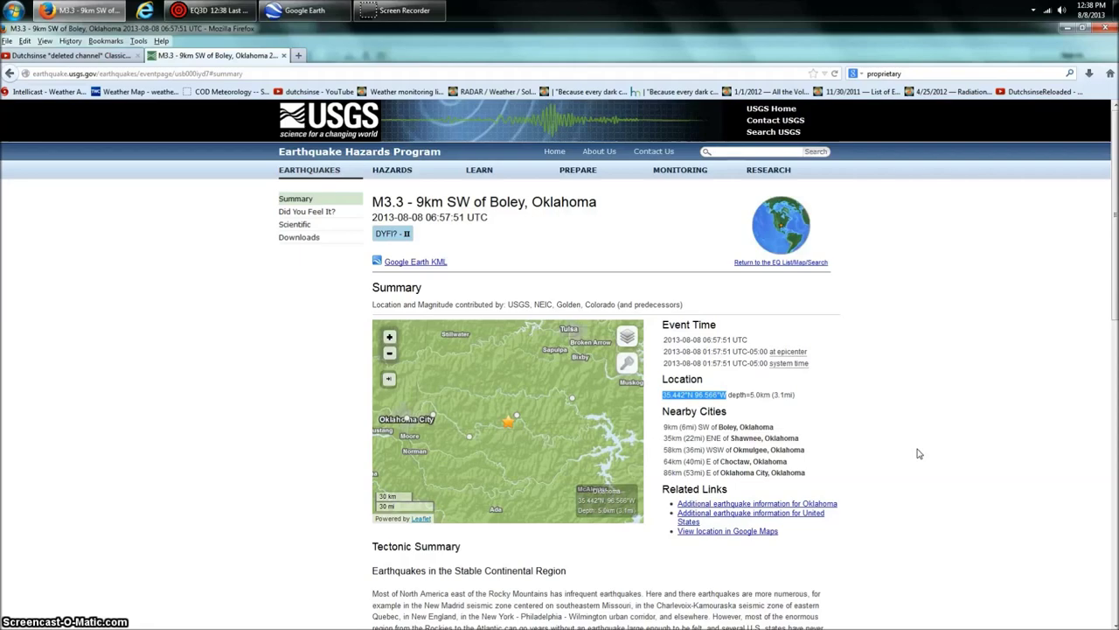
click(210, 10)
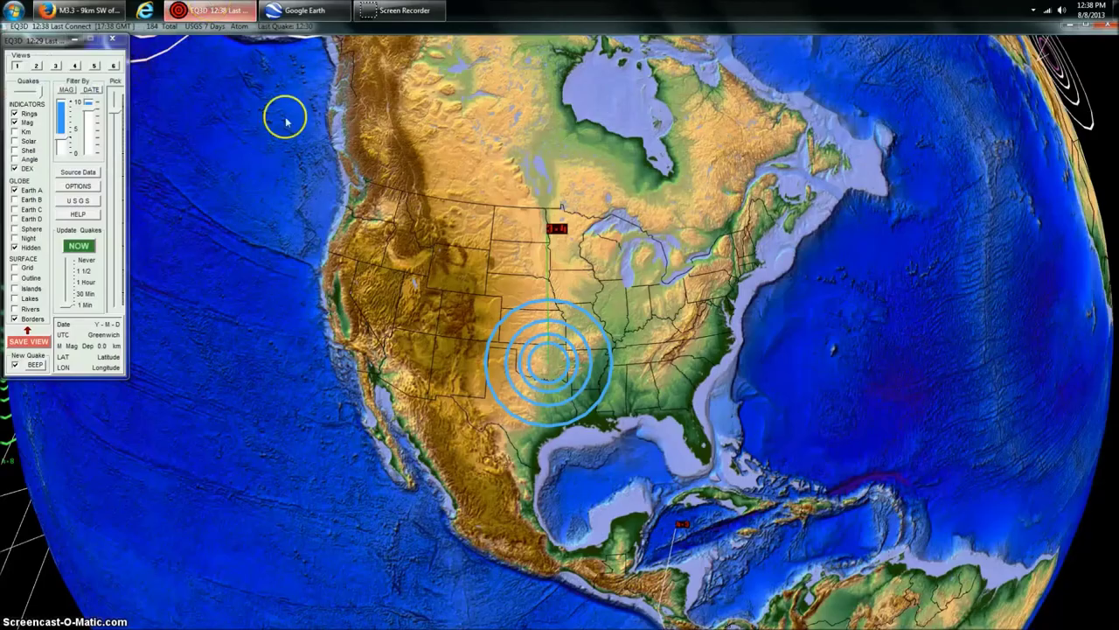